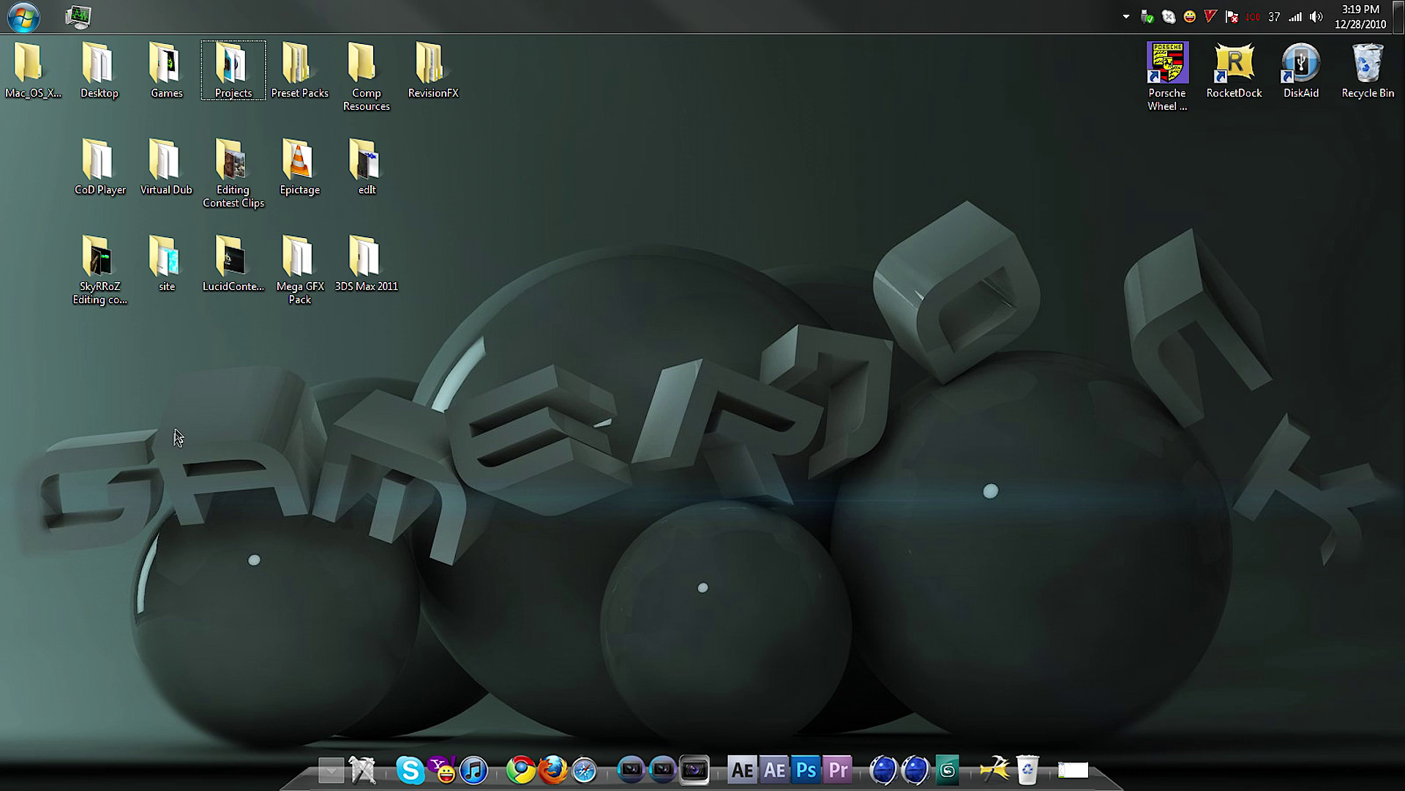
# - Open Epictage.veg from the desktop Projects folder, then minimize the Explorer window
pyautogui.doubleClick(241, 74)
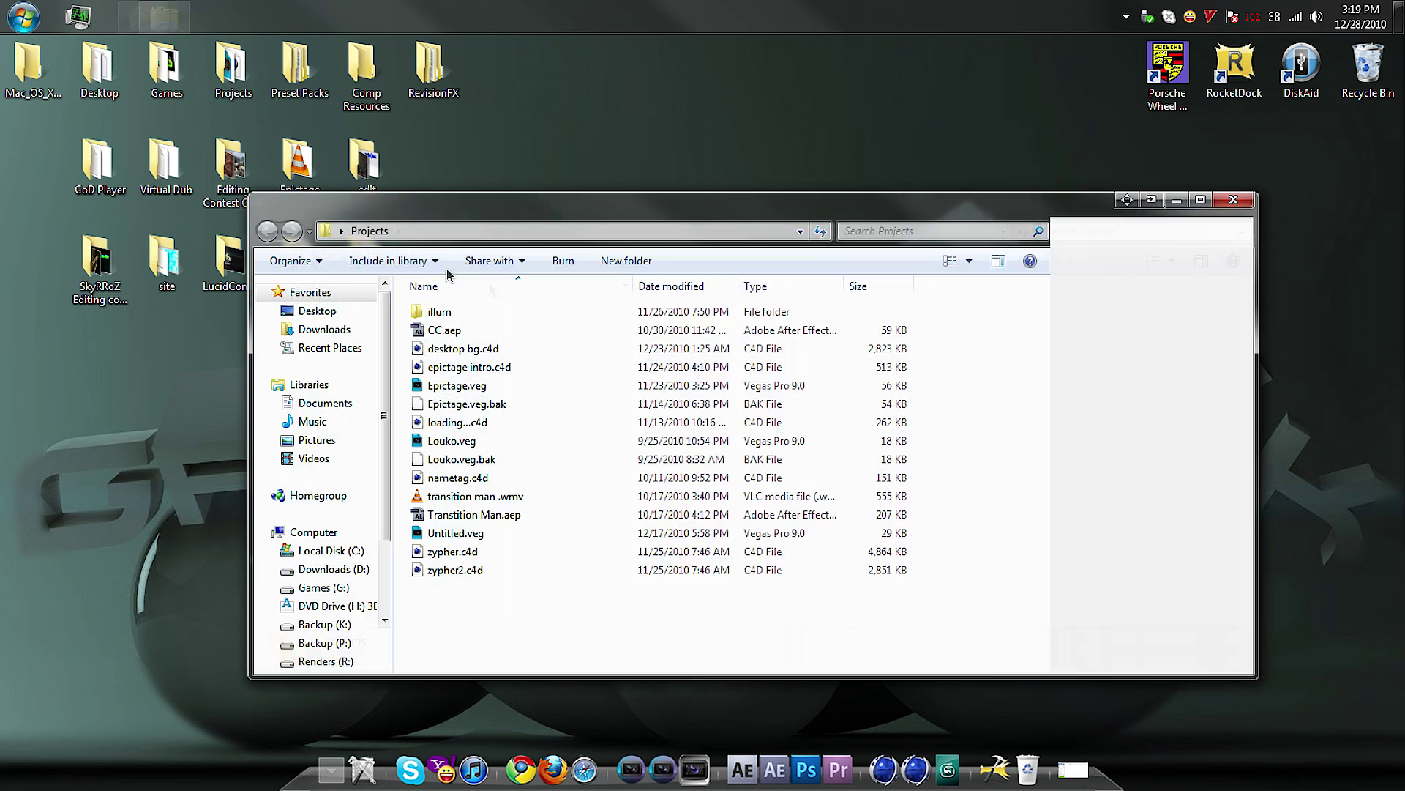
pyautogui.click(480, 386)
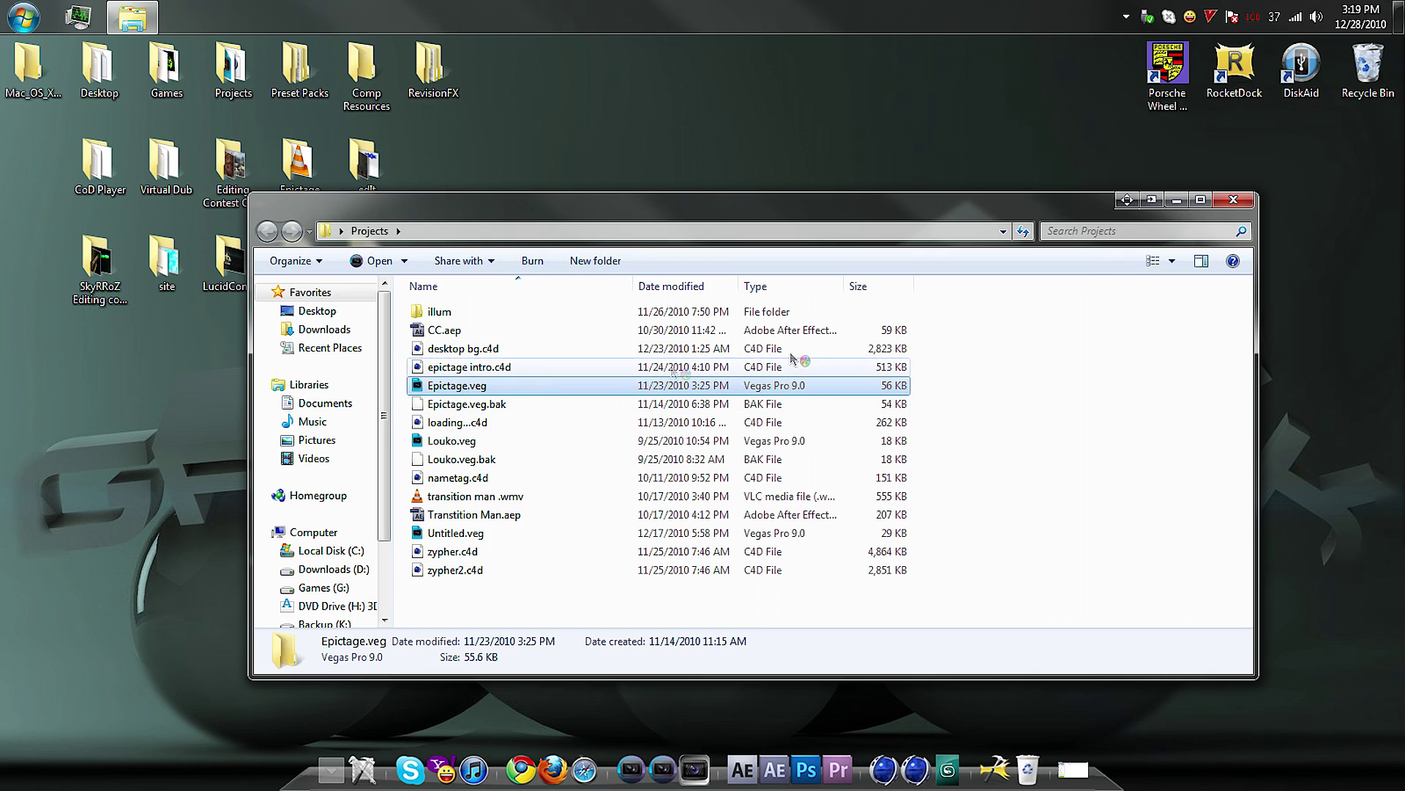
pyautogui.click(1177, 203)
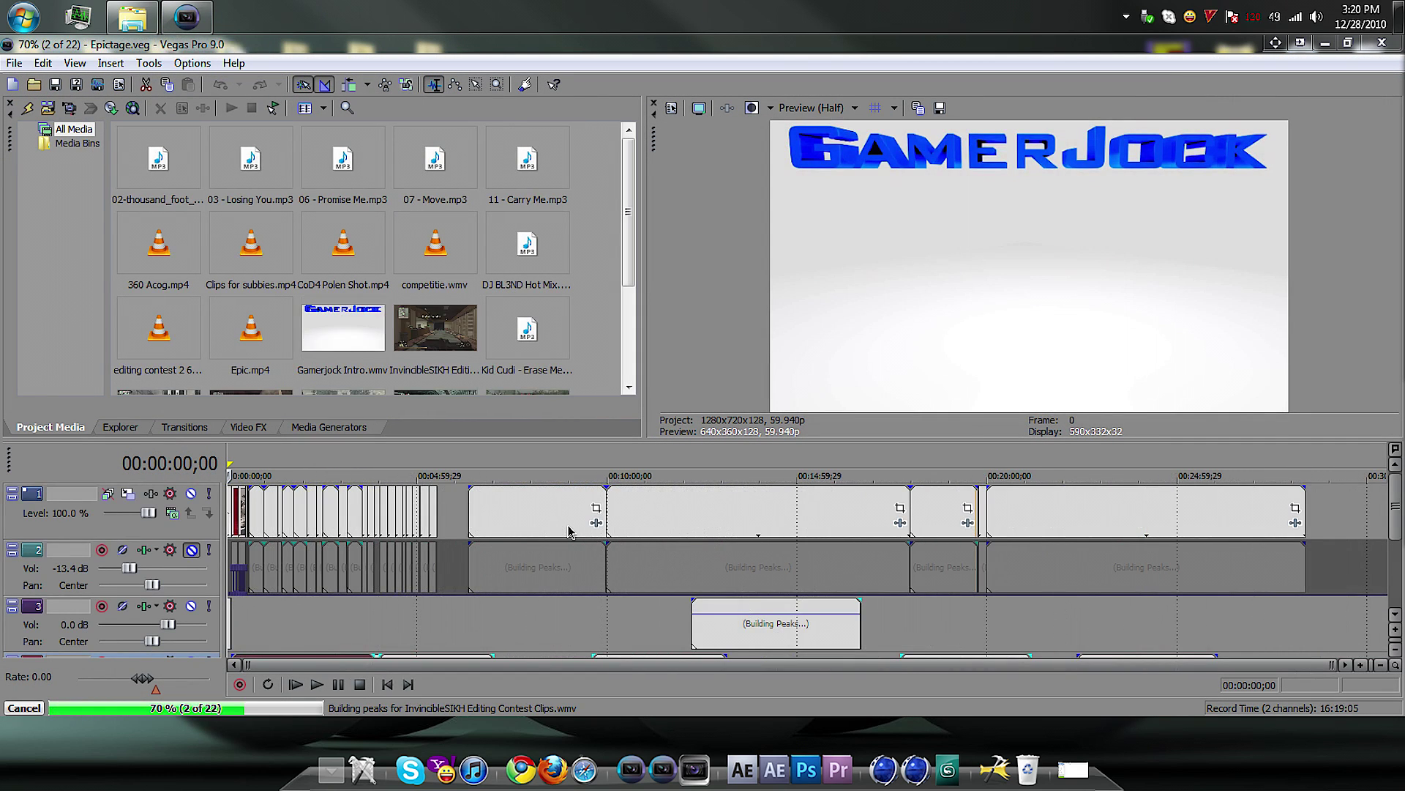
# - Delete the four later clips from tracks 1 and 2
pyautogui.click(569, 531)
pyautogui.press('Delete')
pyautogui.click(726, 535)
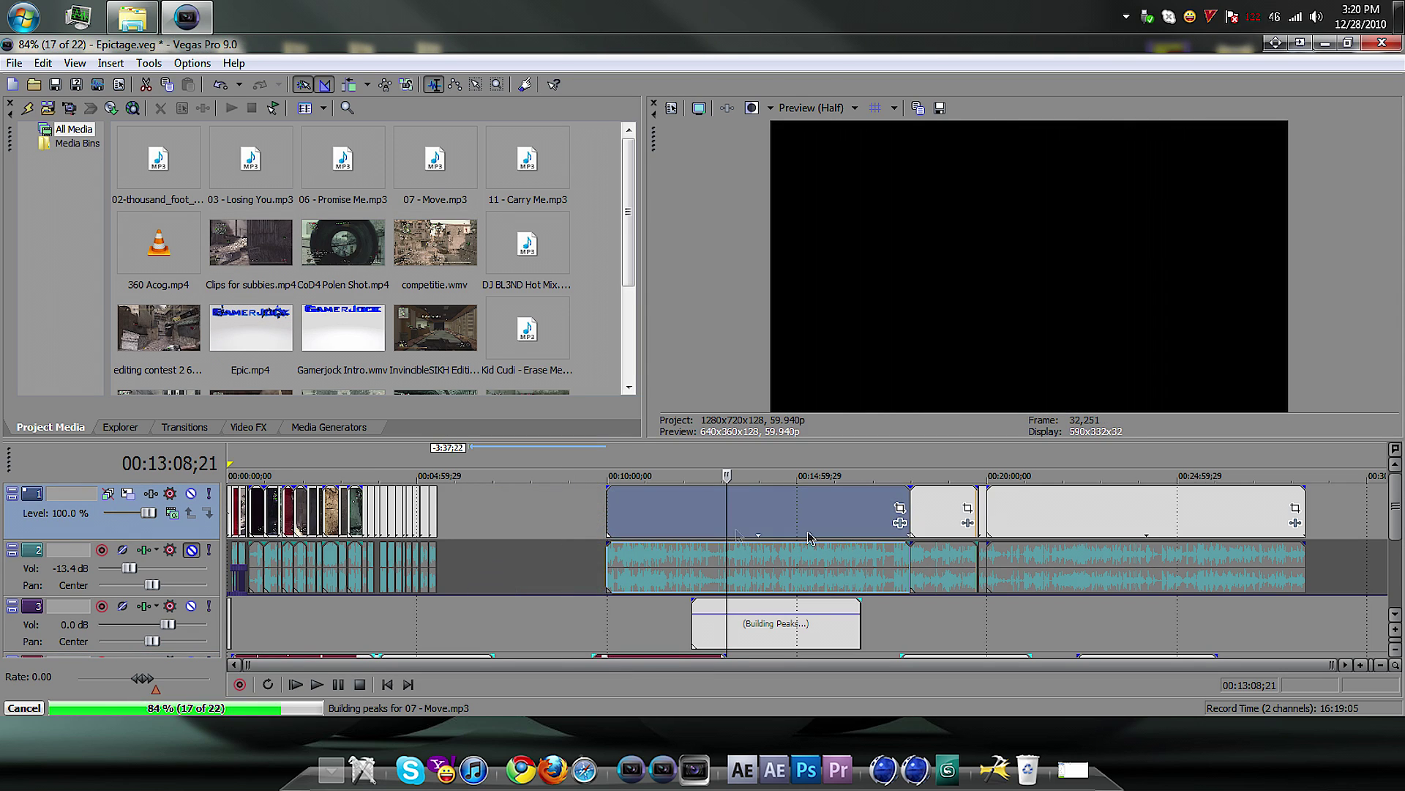
pyautogui.press('Delete')
pyautogui.click(923, 527)
pyautogui.press('Delete')
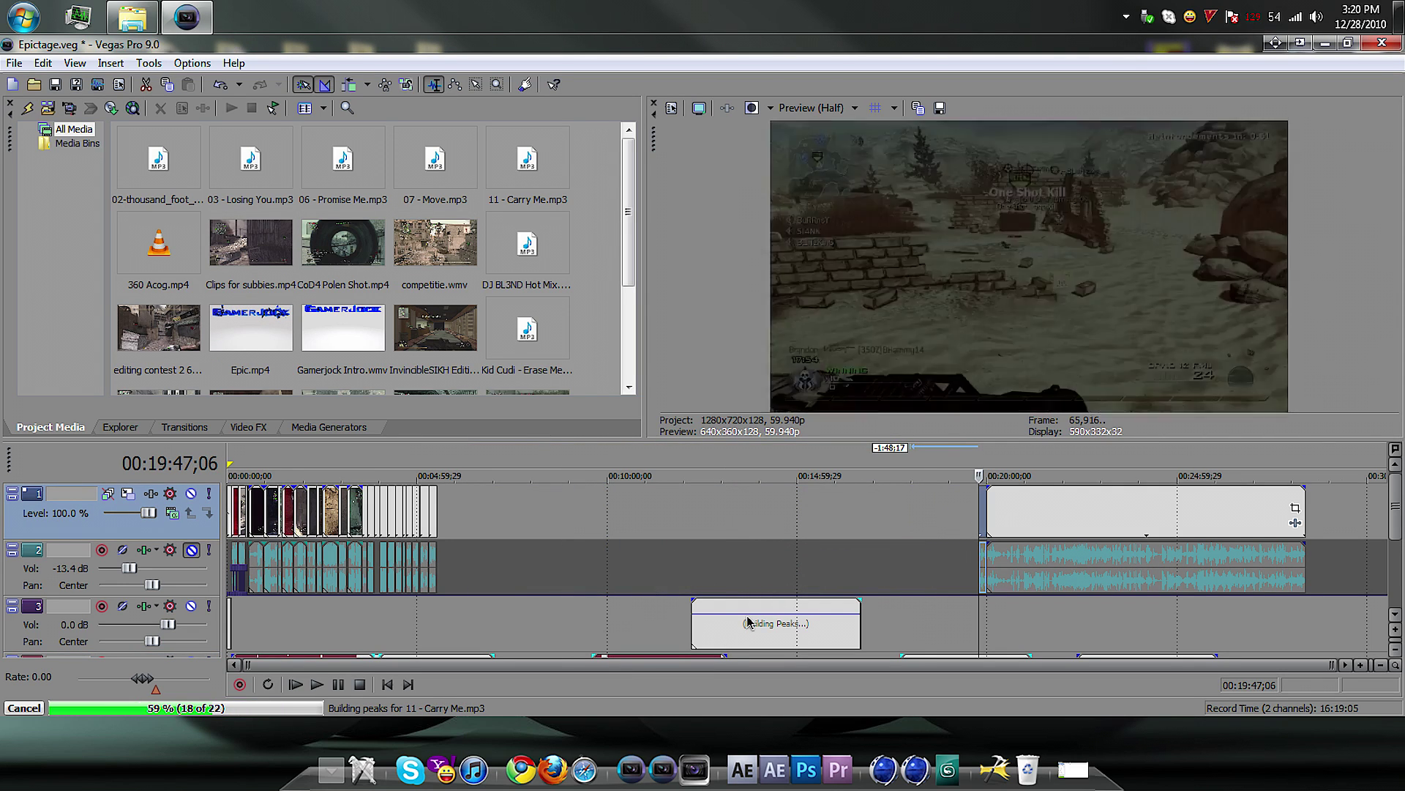
pyautogui.press('Delete')
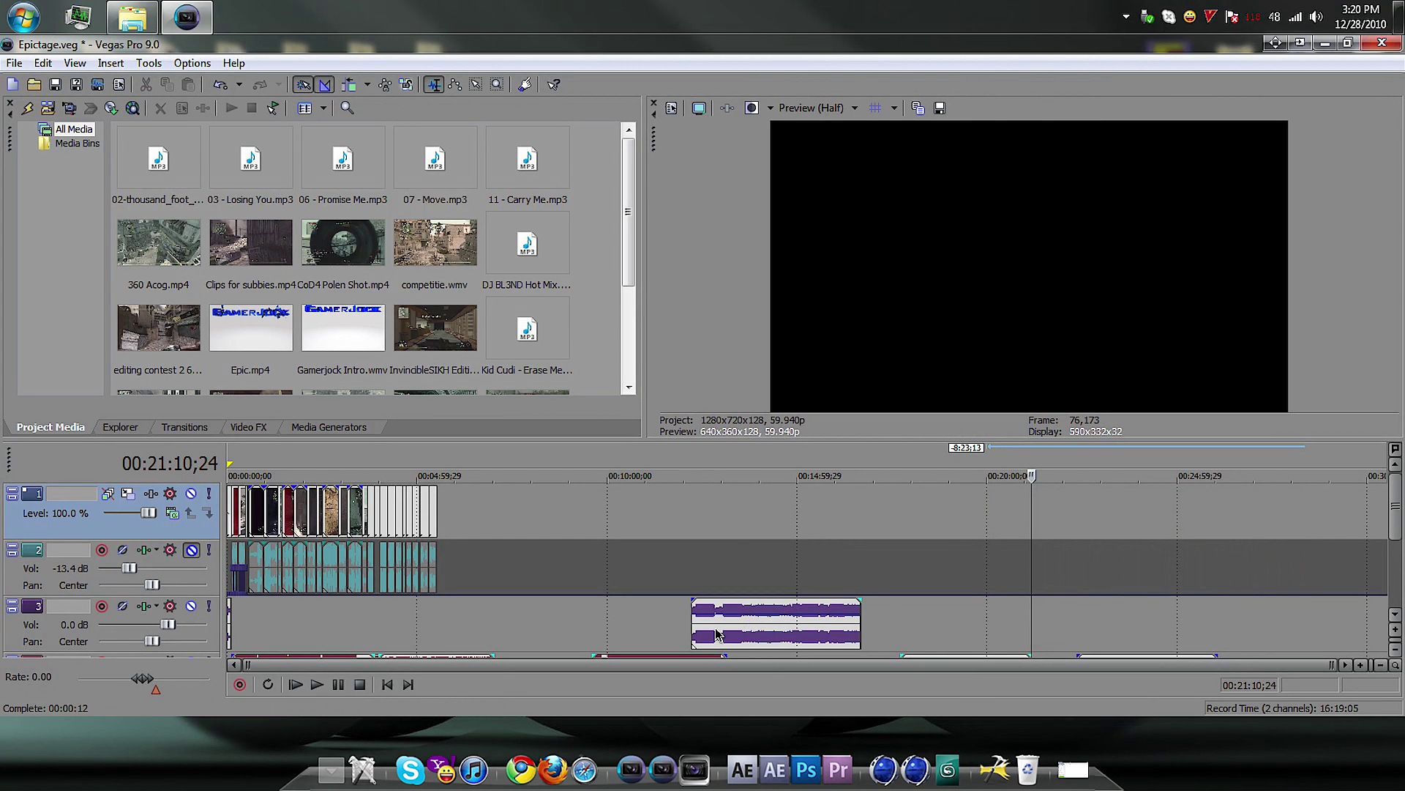
# - Delete and then restore the track 3 audio clip, and set the edit point near the start
pyautogui.click(736, 636)
pyautogui.press('Delete')
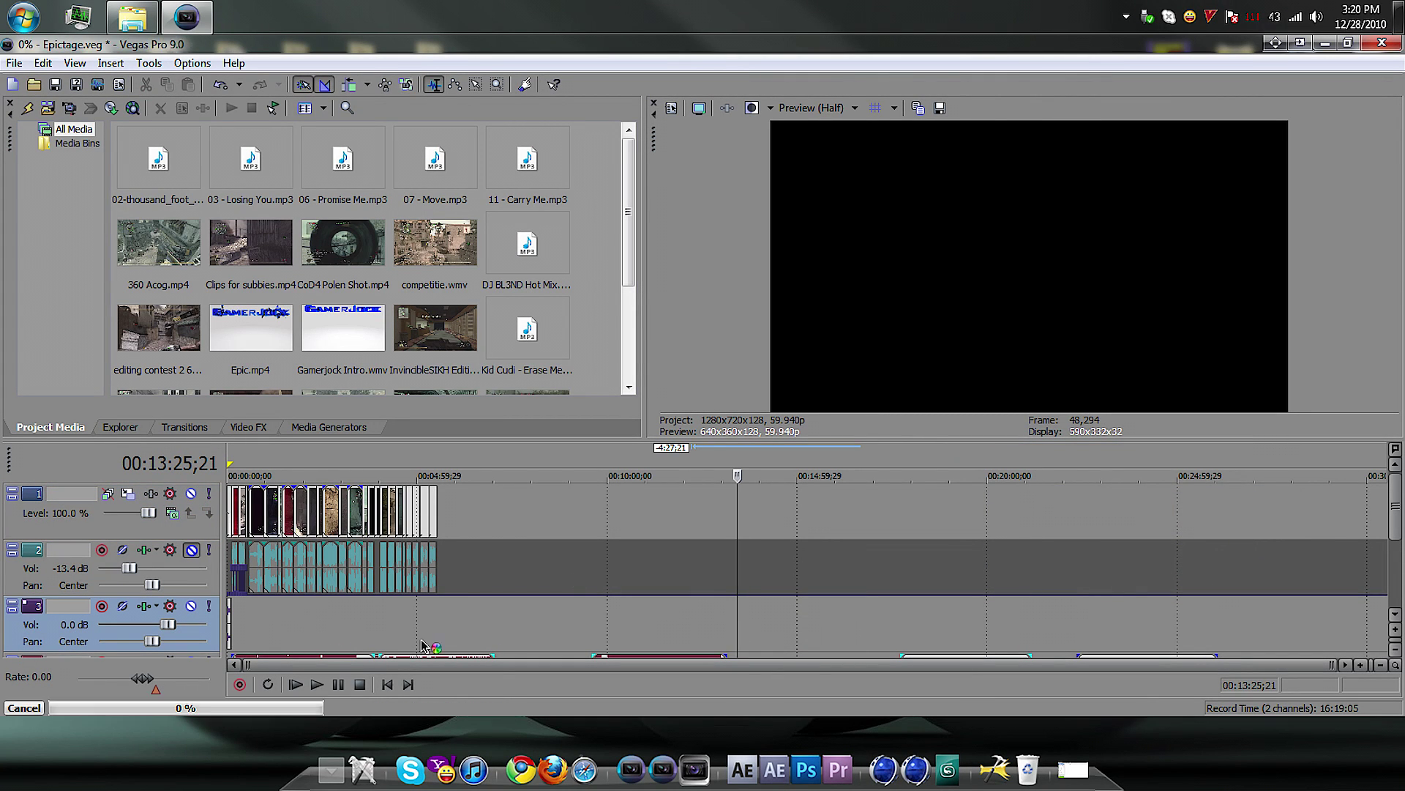
pyautogui.hotkey('ctrl', 'z')
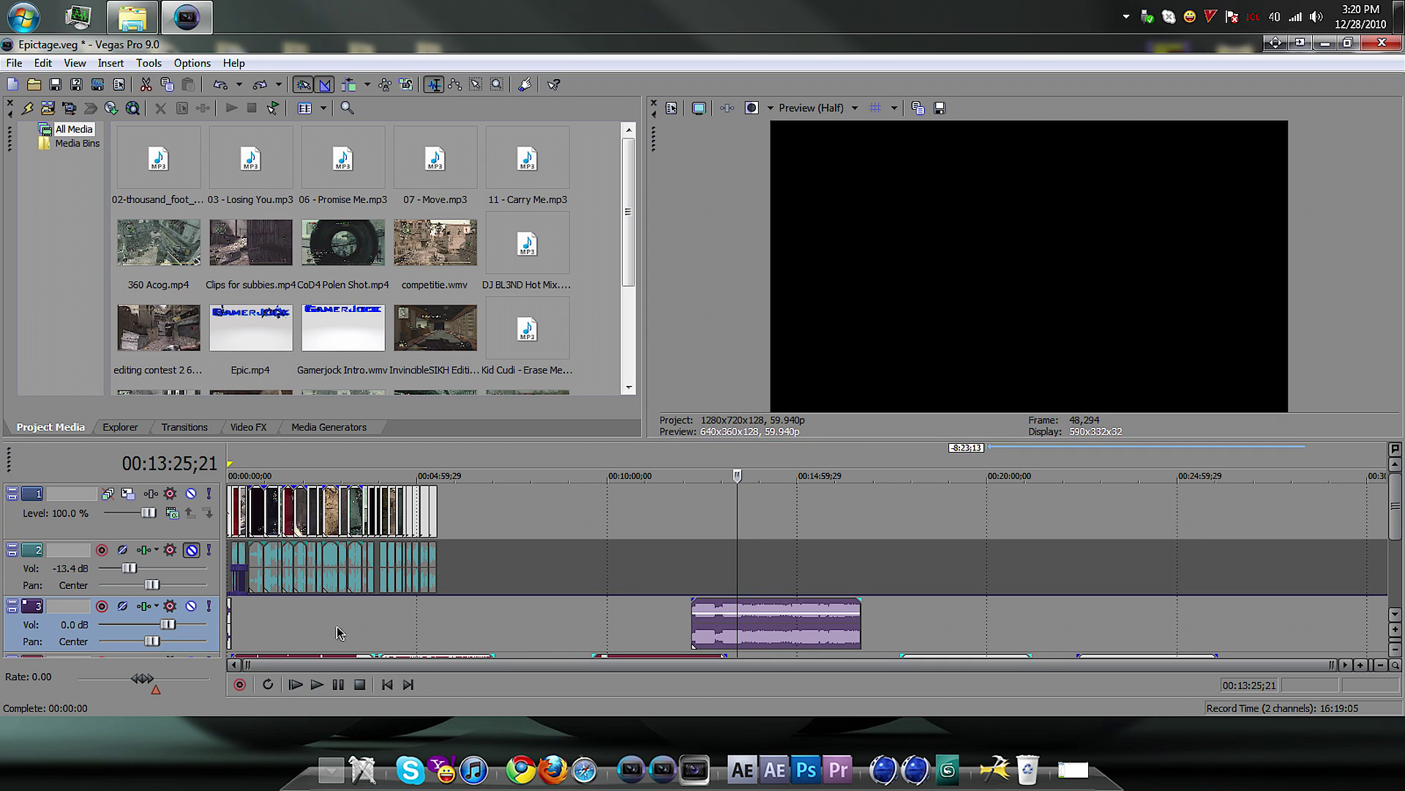
pyautogui.click(193, 615)
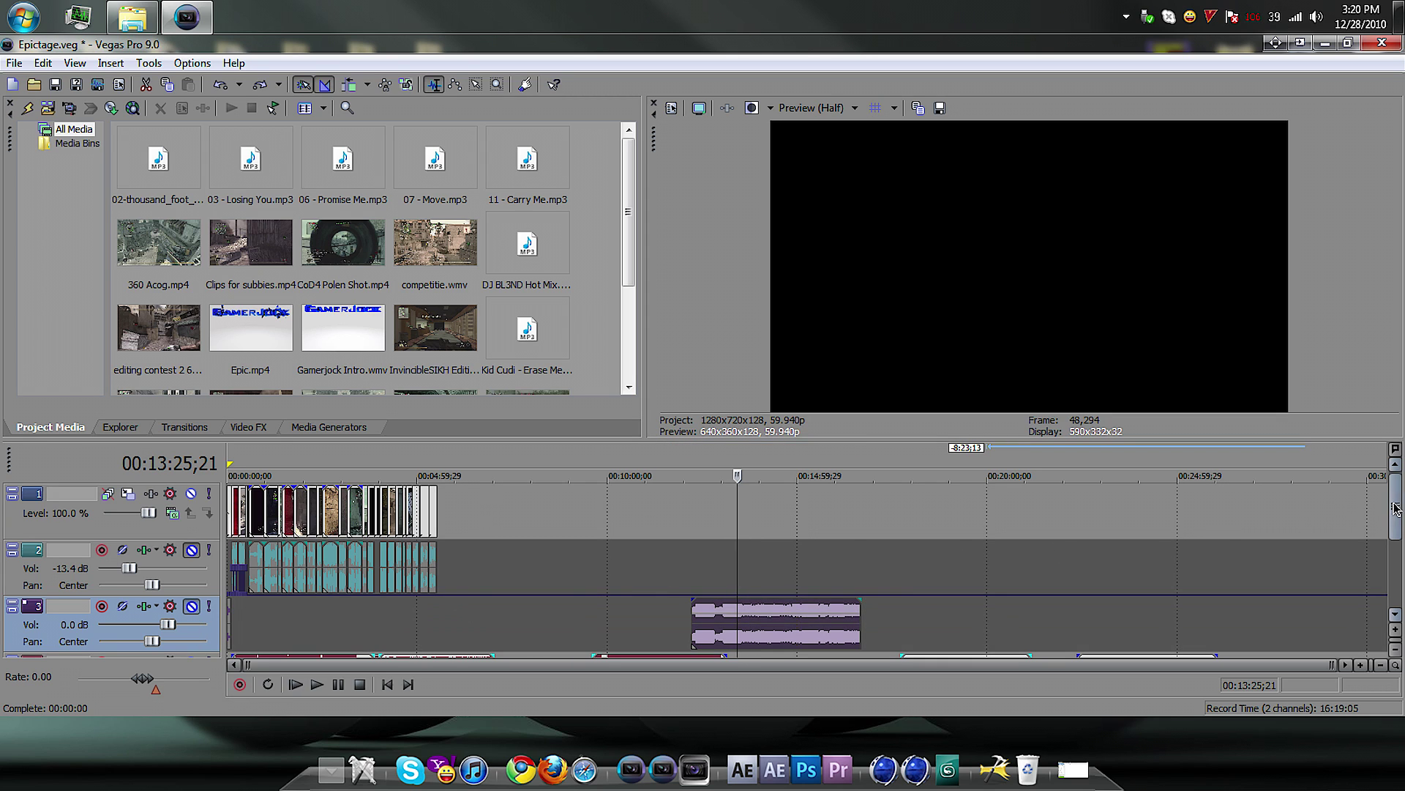
pyautogui.moveTo(1395, 508); pyautogui.dragTo(1393, 549)
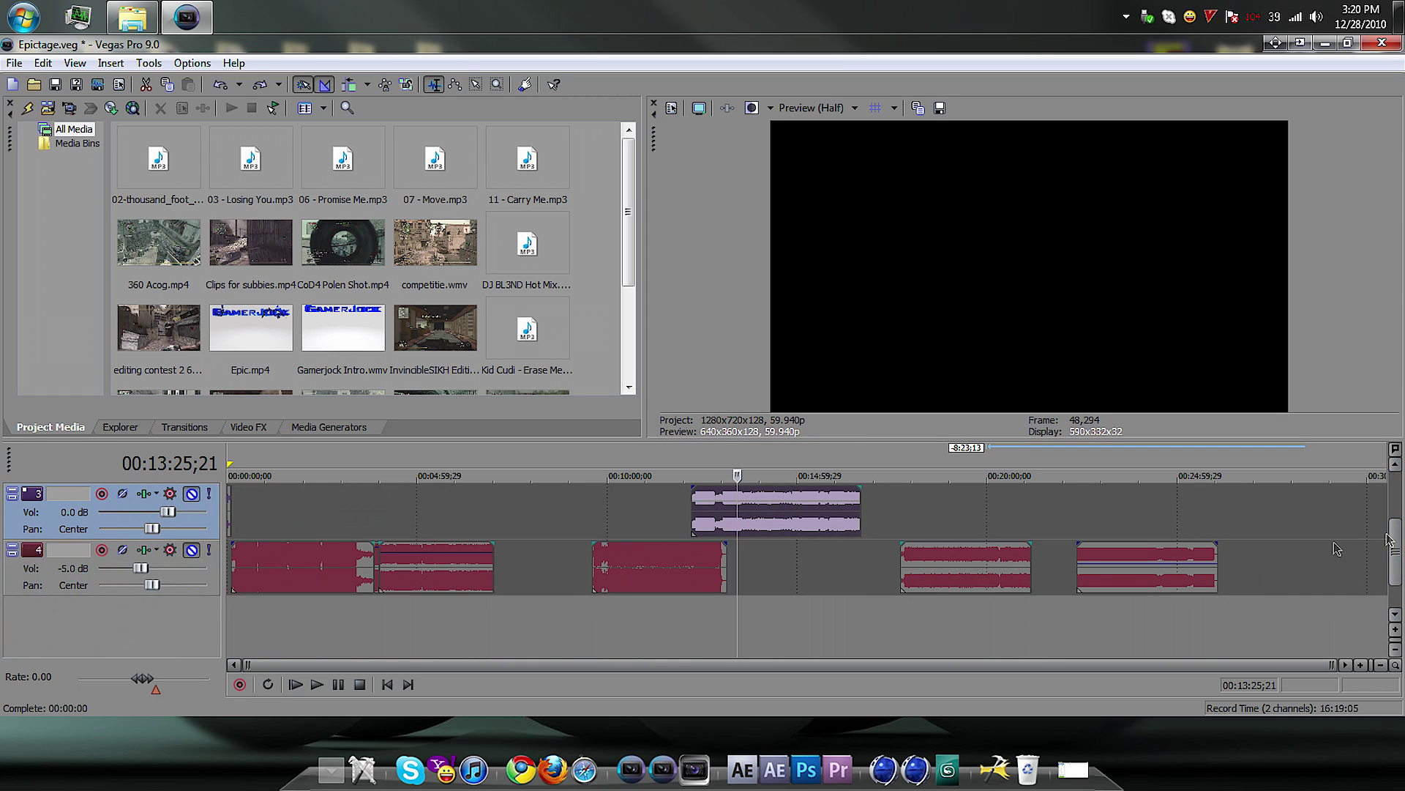
pyautogui.moveTo(1392, 549); pyautogui.dragTo(1393, 508)
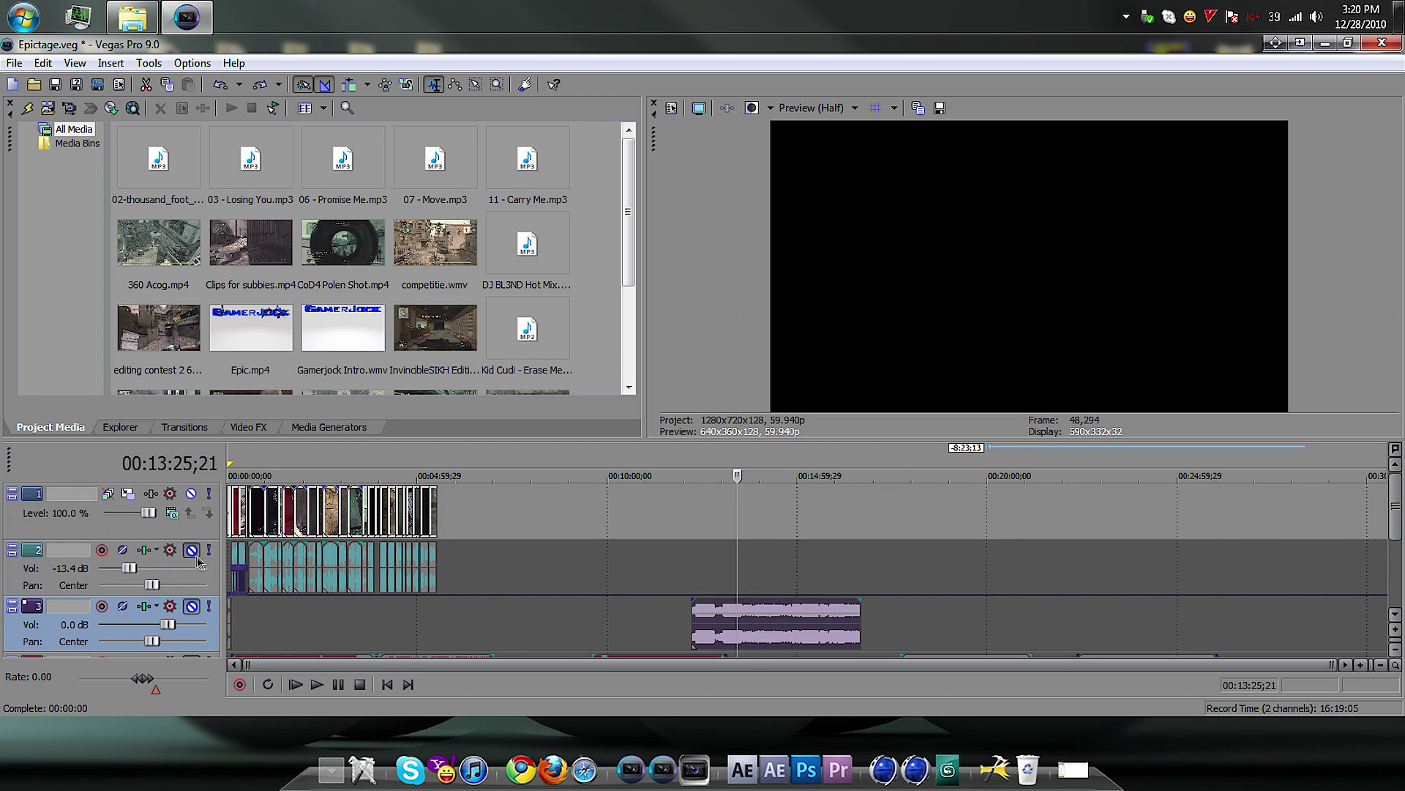
pyautogui.click(200, 561)
pyautogui.scroll(5, 523, 584)
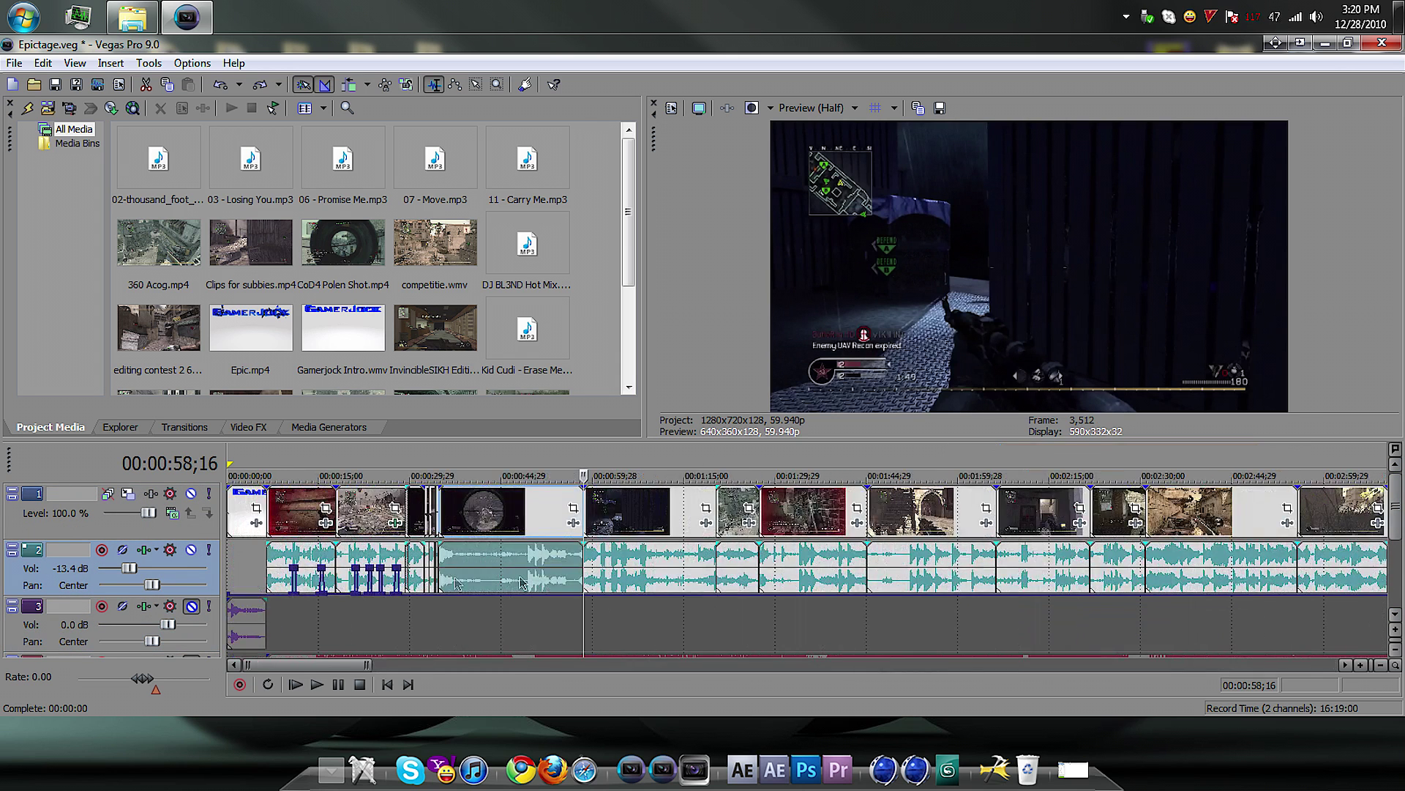
pyautogui.scroll(-3, 522, 582)
pyautogui.click(951, 522)
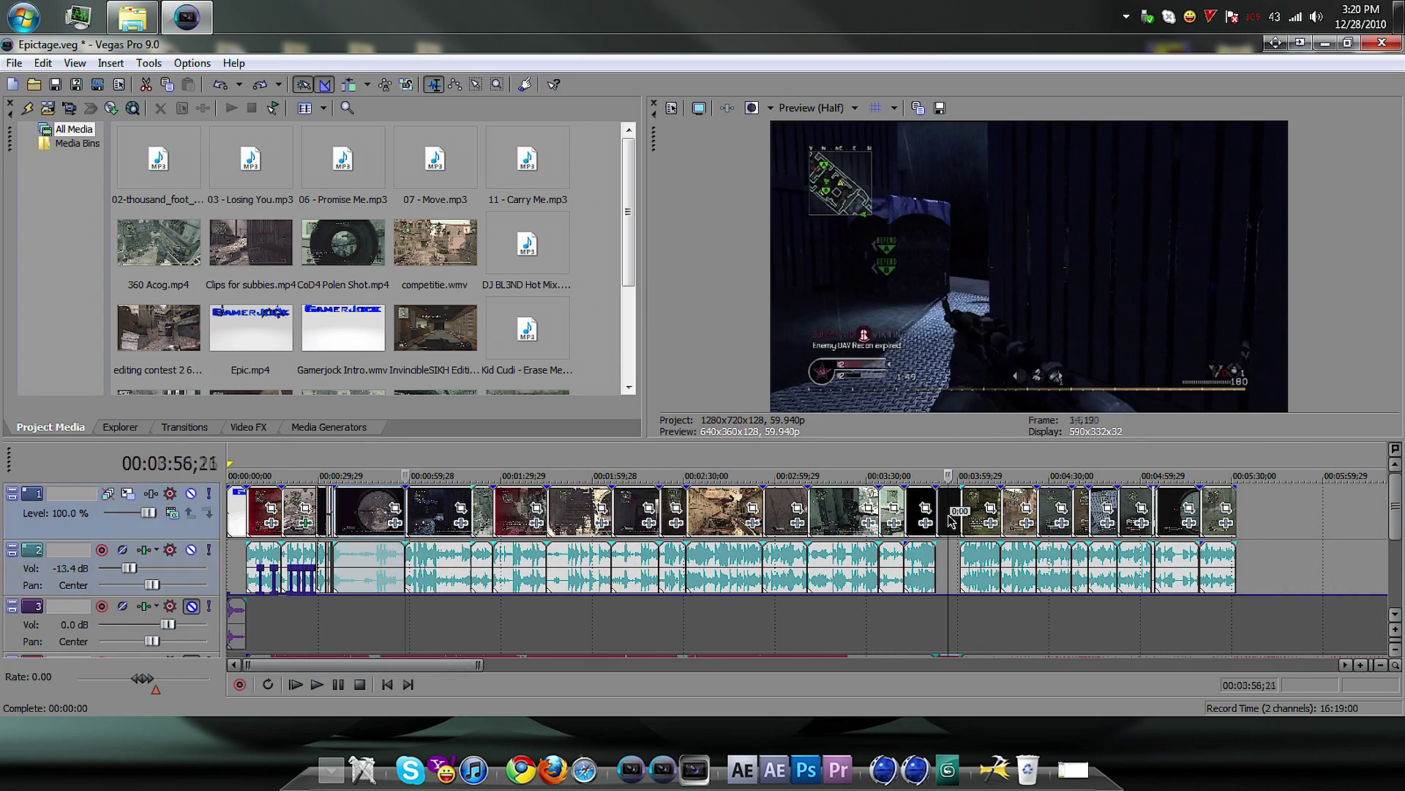
pyautogui.scroll(-2, 951, 521)
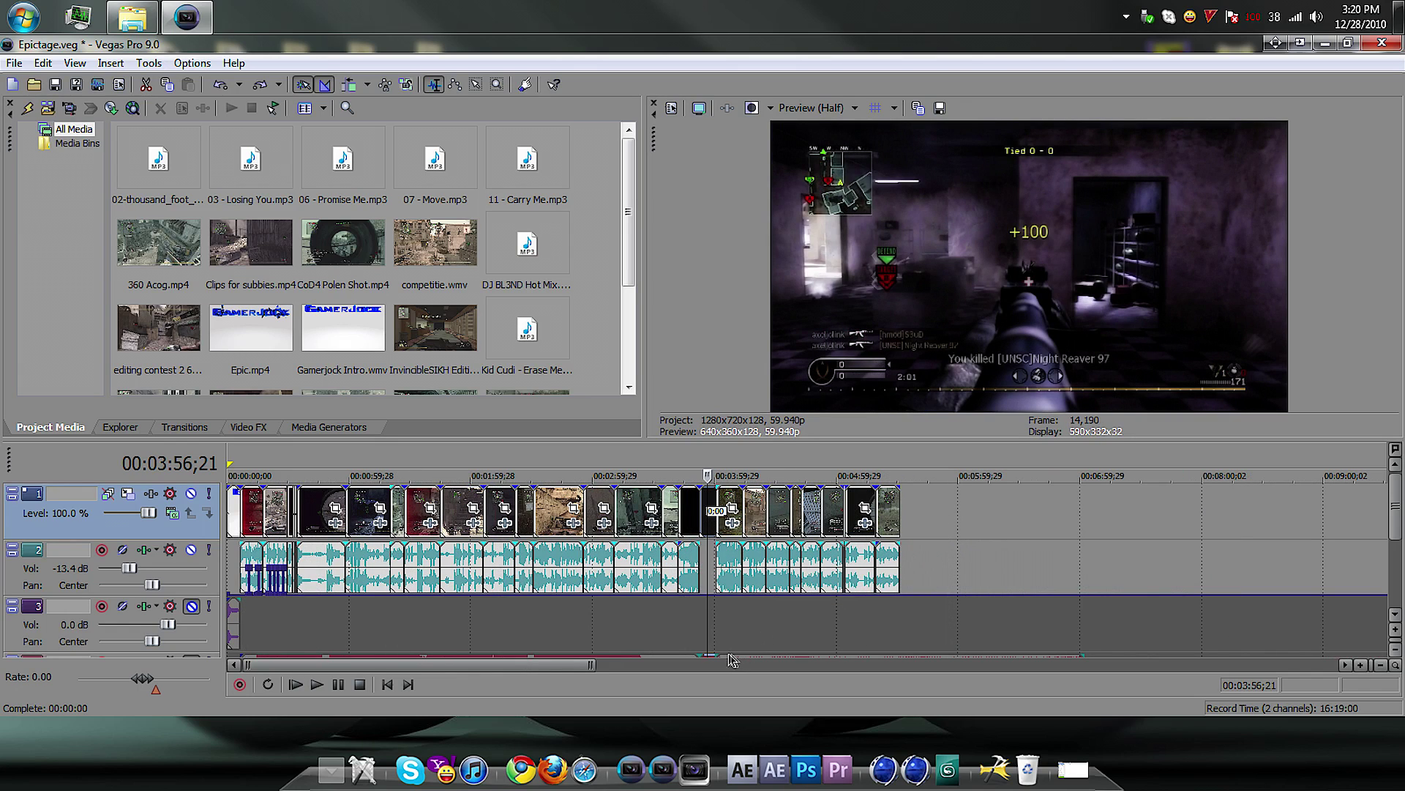
pyautogui.click(700, 508)
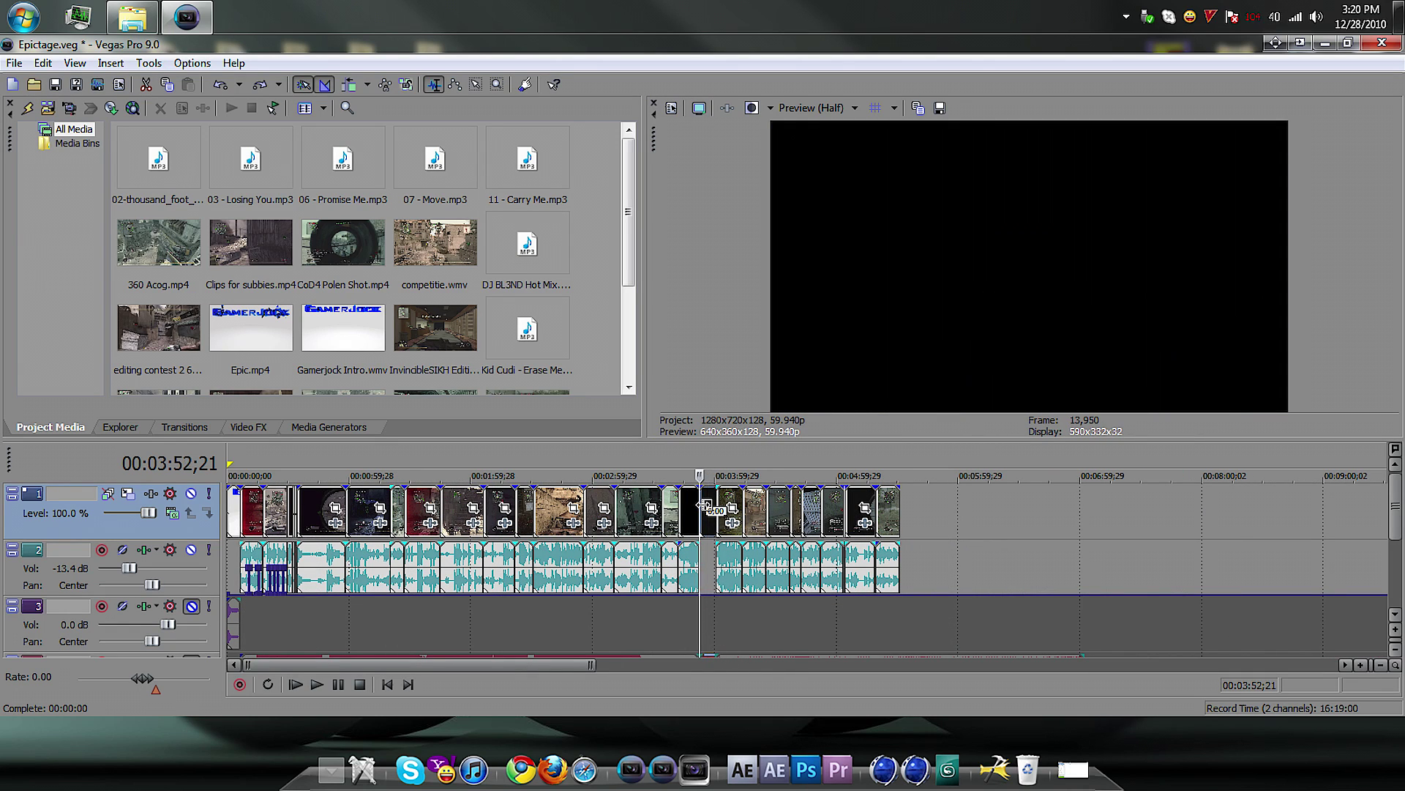
pyautogui.click(690, 517)
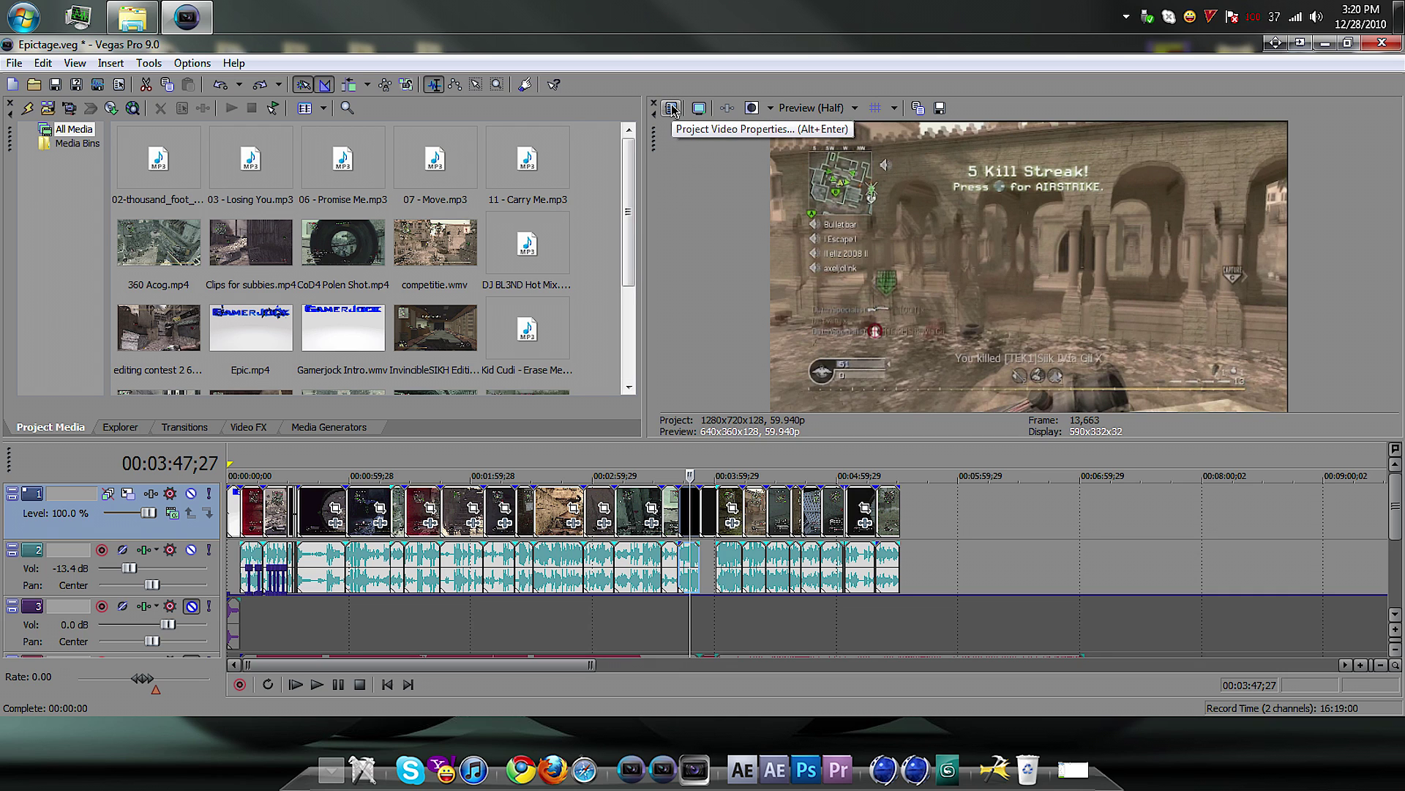
# - Open Project Properties and check the 1280×720 width and height values
pyautogui.click(673, 108)
pyautogui.moveTo(677, 115); pyautogui.dragTo(653, 202)
pyautogui.doubleClick(584, 269)
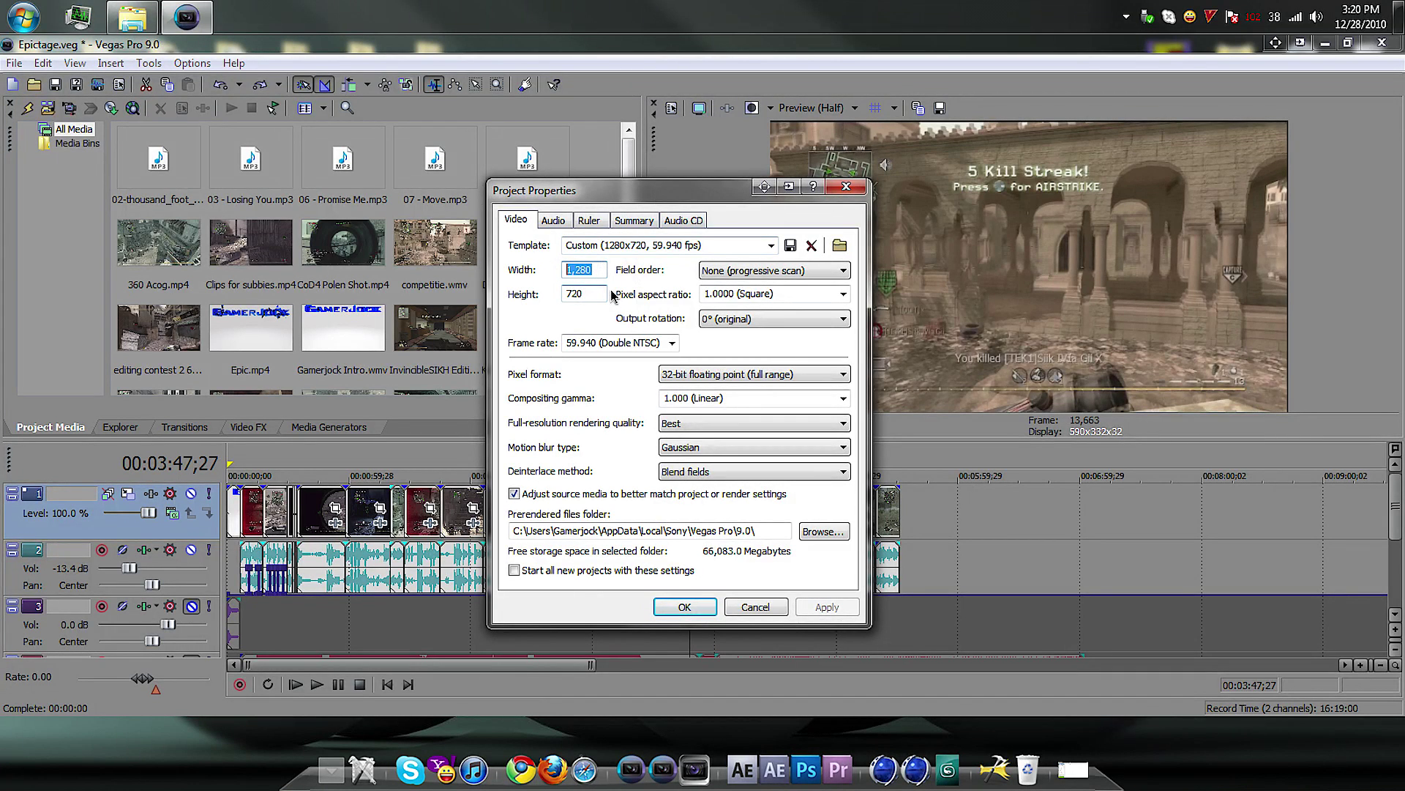
pyautogui.press('Tab')
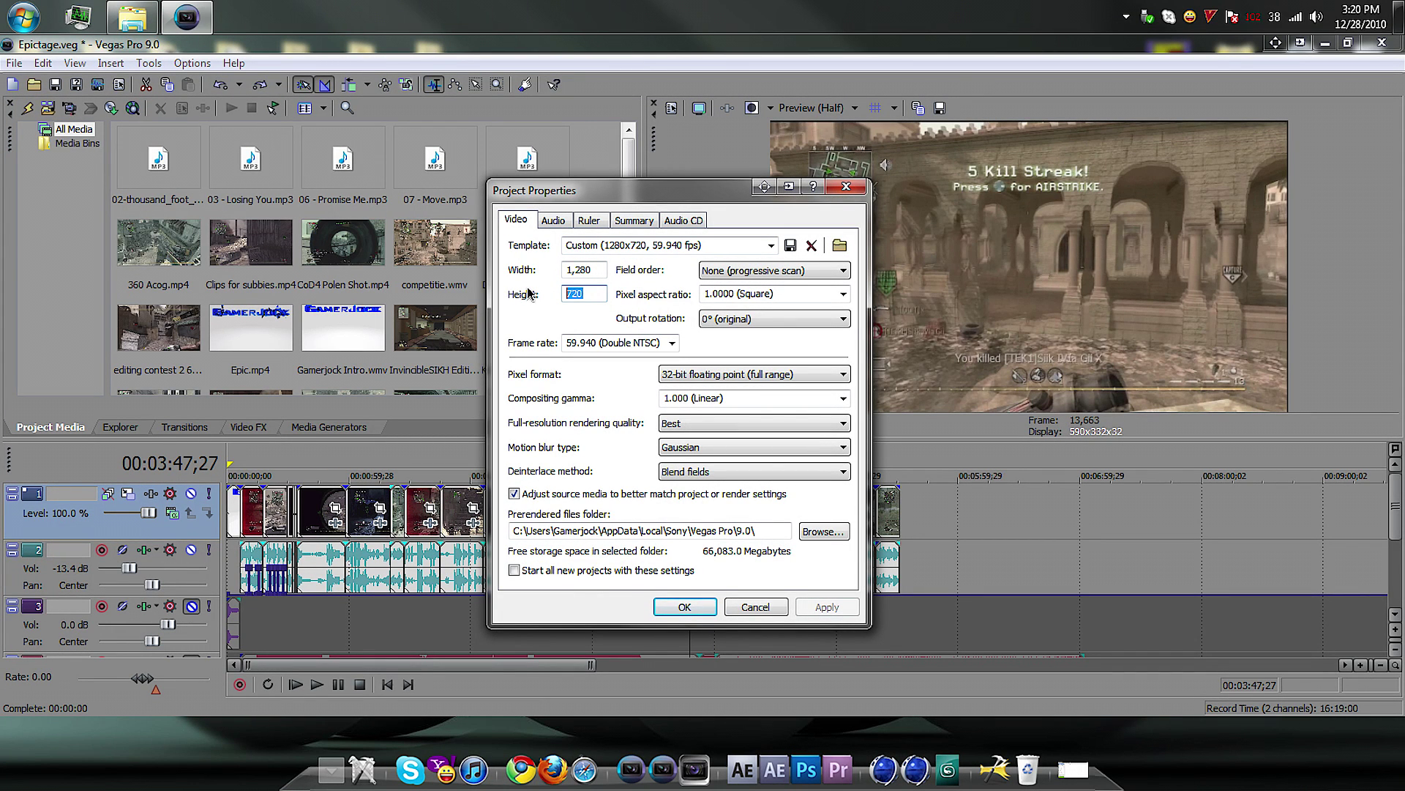
pyautogui.hotkey('shift', 'Tab')
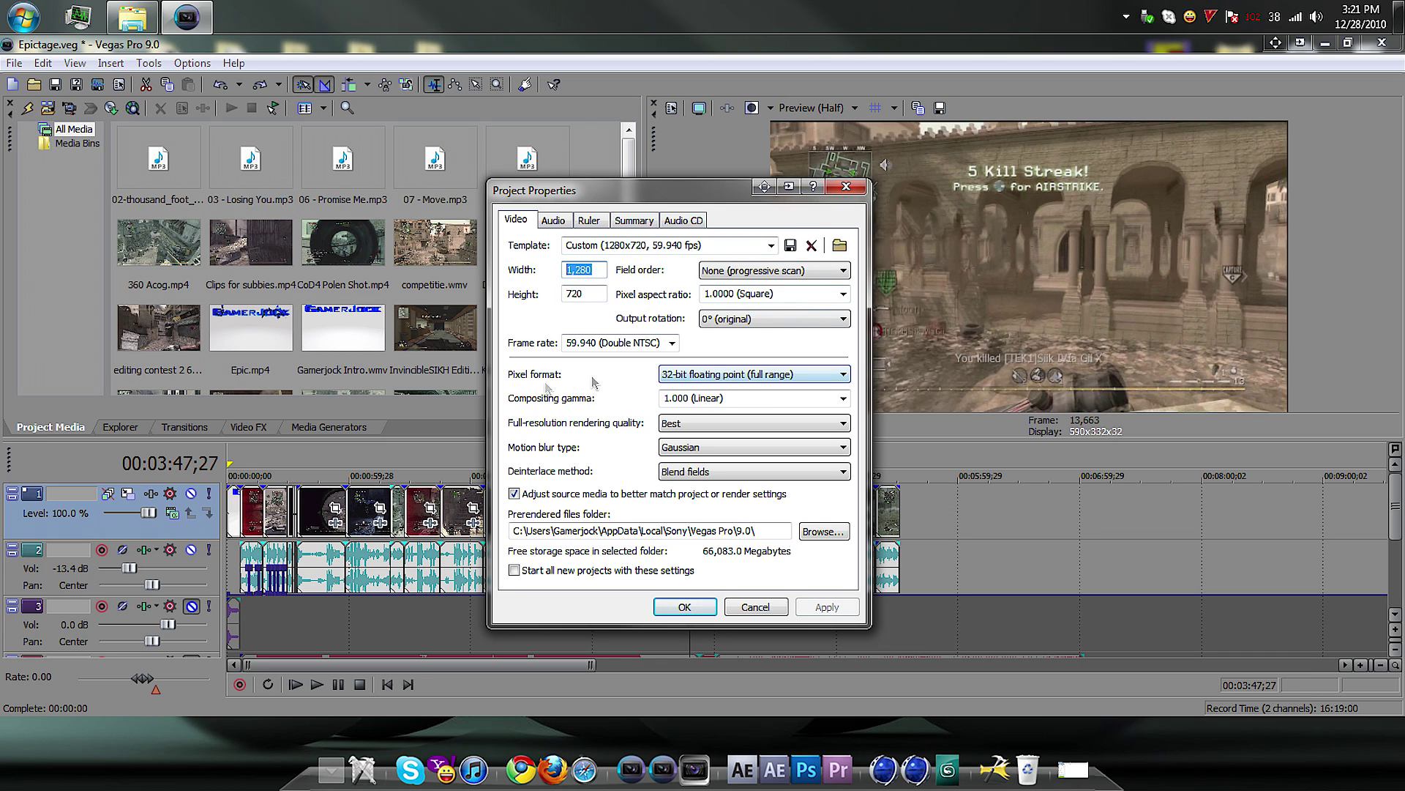
# - Keep the 32-bit floating point (full range) pixel format and apply the settings
pyautogui.click(737, 378)
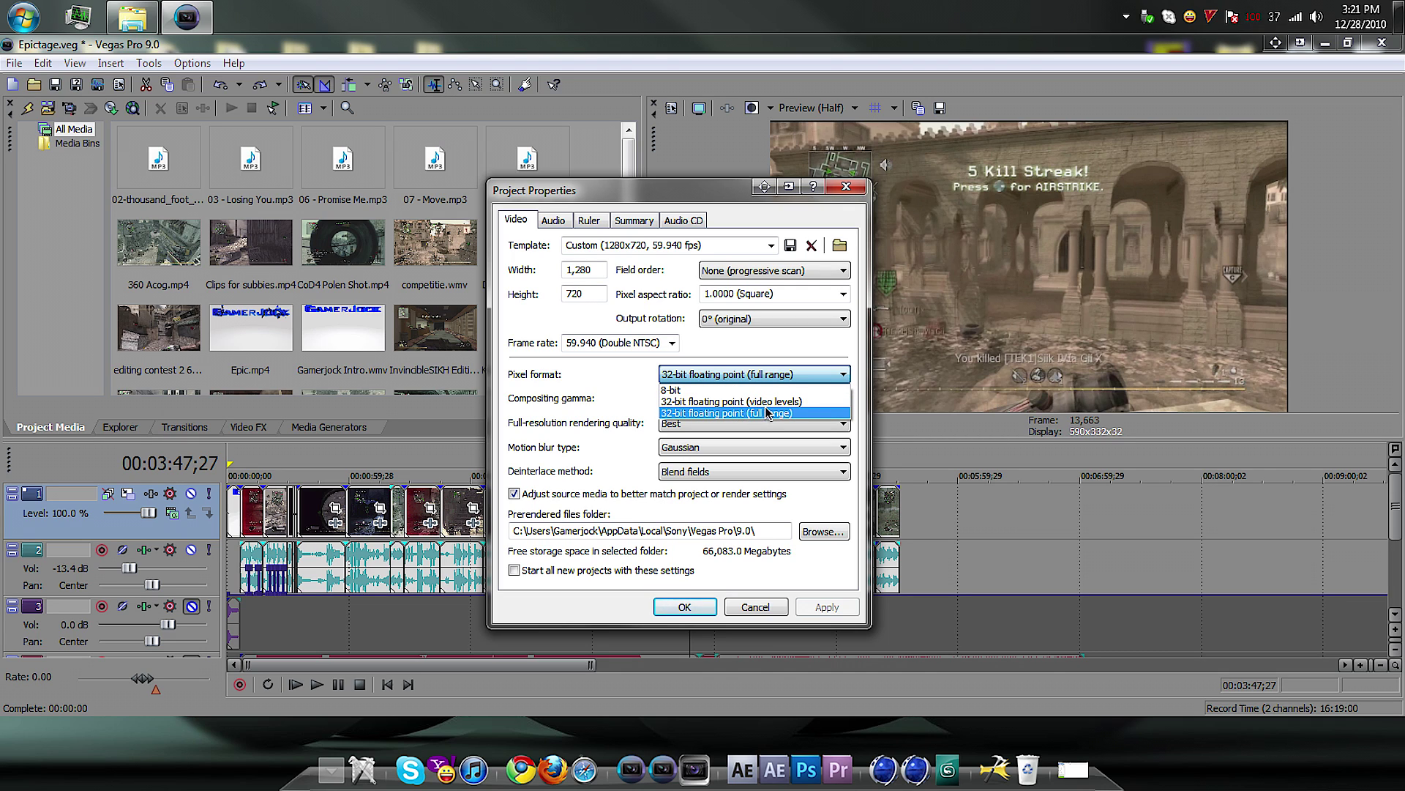
pyautogui.click(757, 401)
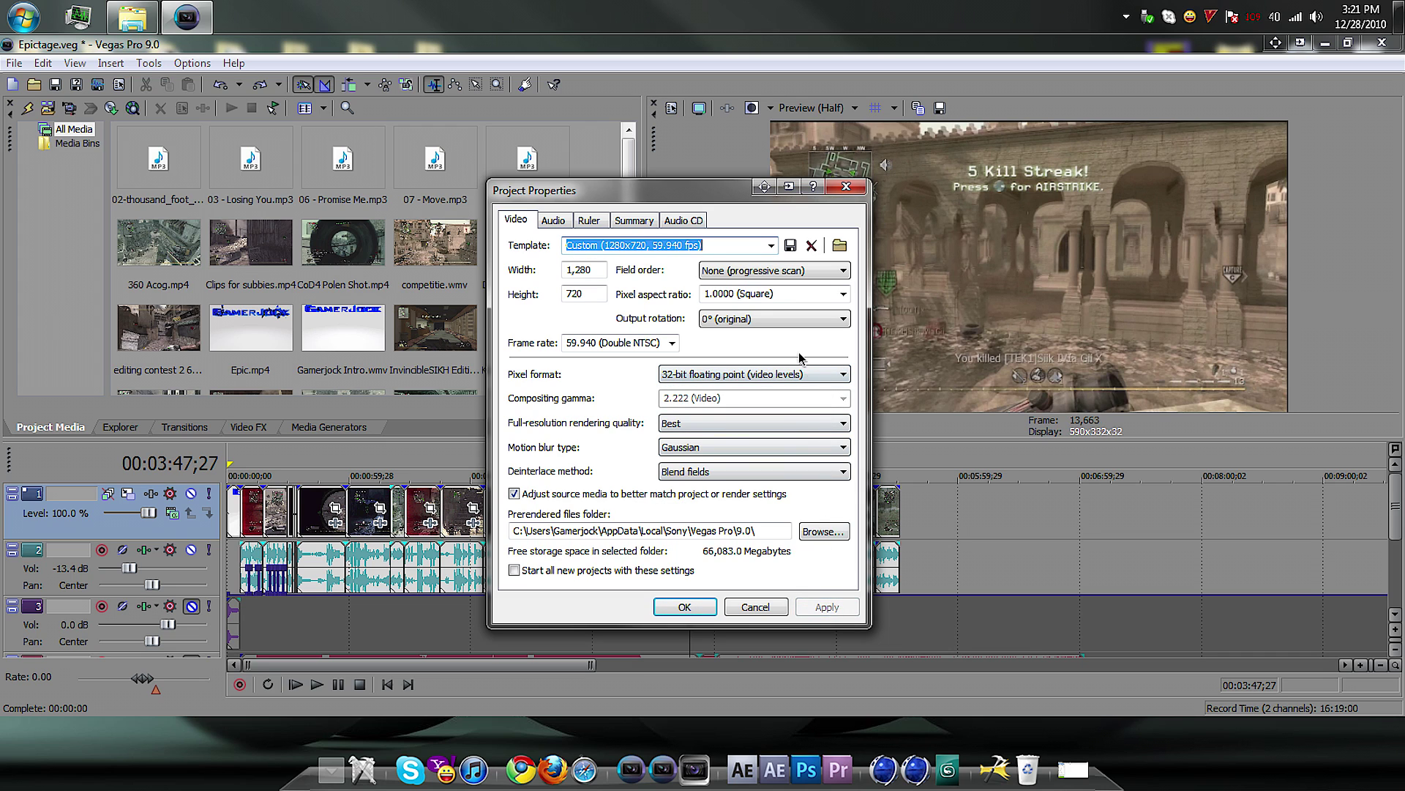
pyautogui.click(753, 374)
pyautogui.click(748, 408)
pyautogui.click(831, 607)
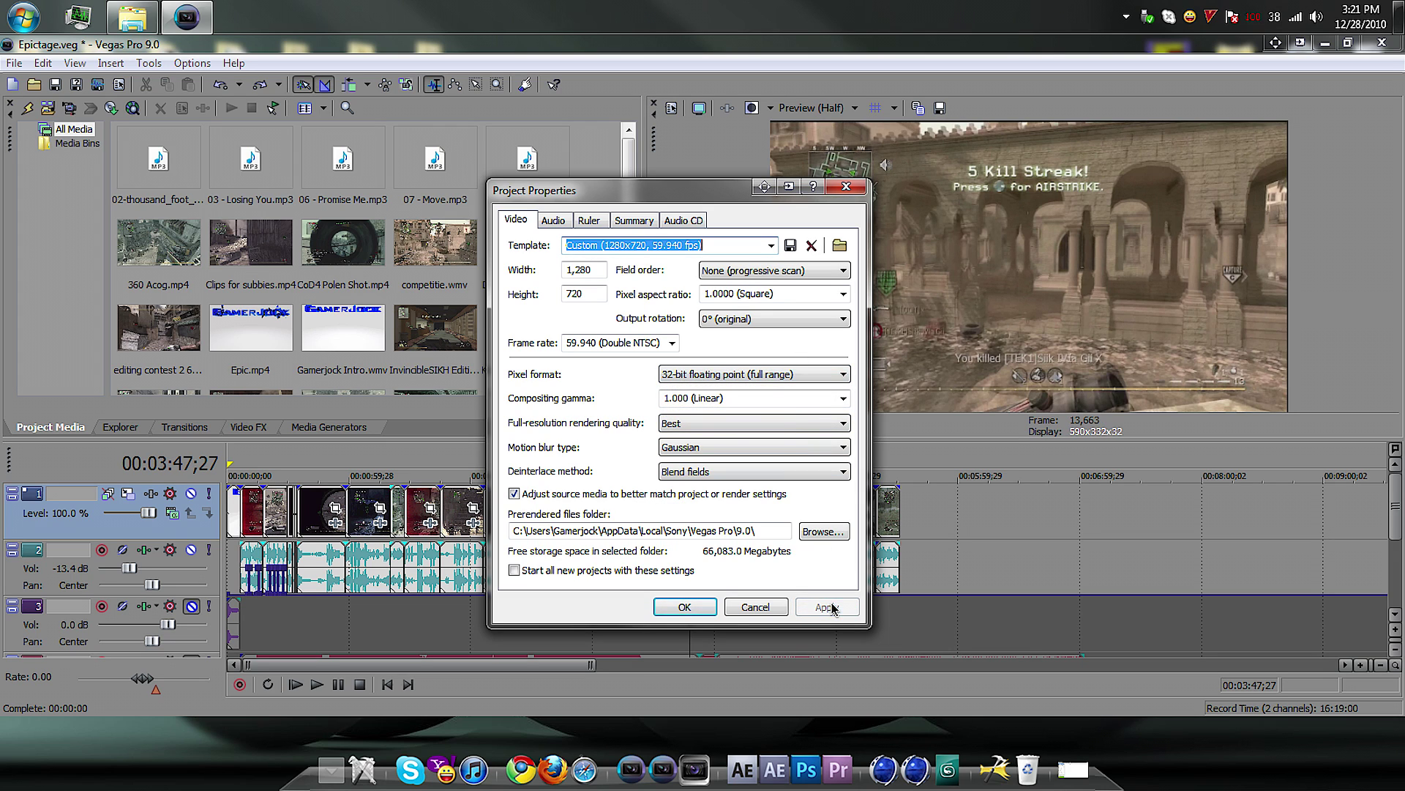
pyautogui.click(683, 607)
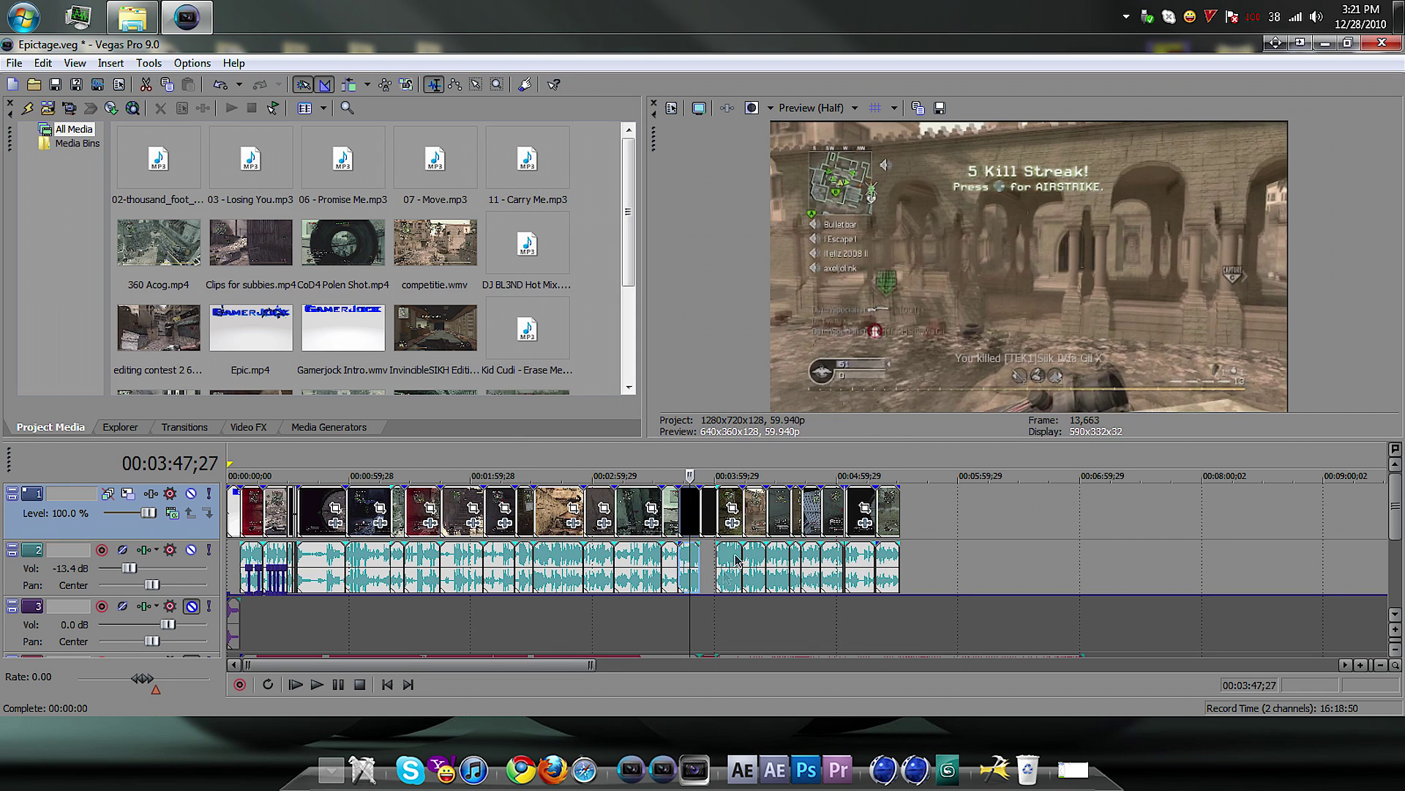
# - Save Epictage.aaf to the Desktop as an Edit Protocol Compliant AAF file, then minimize Vegas
pyautogui.click(15, 63)
pyautogui.click(60, 164)
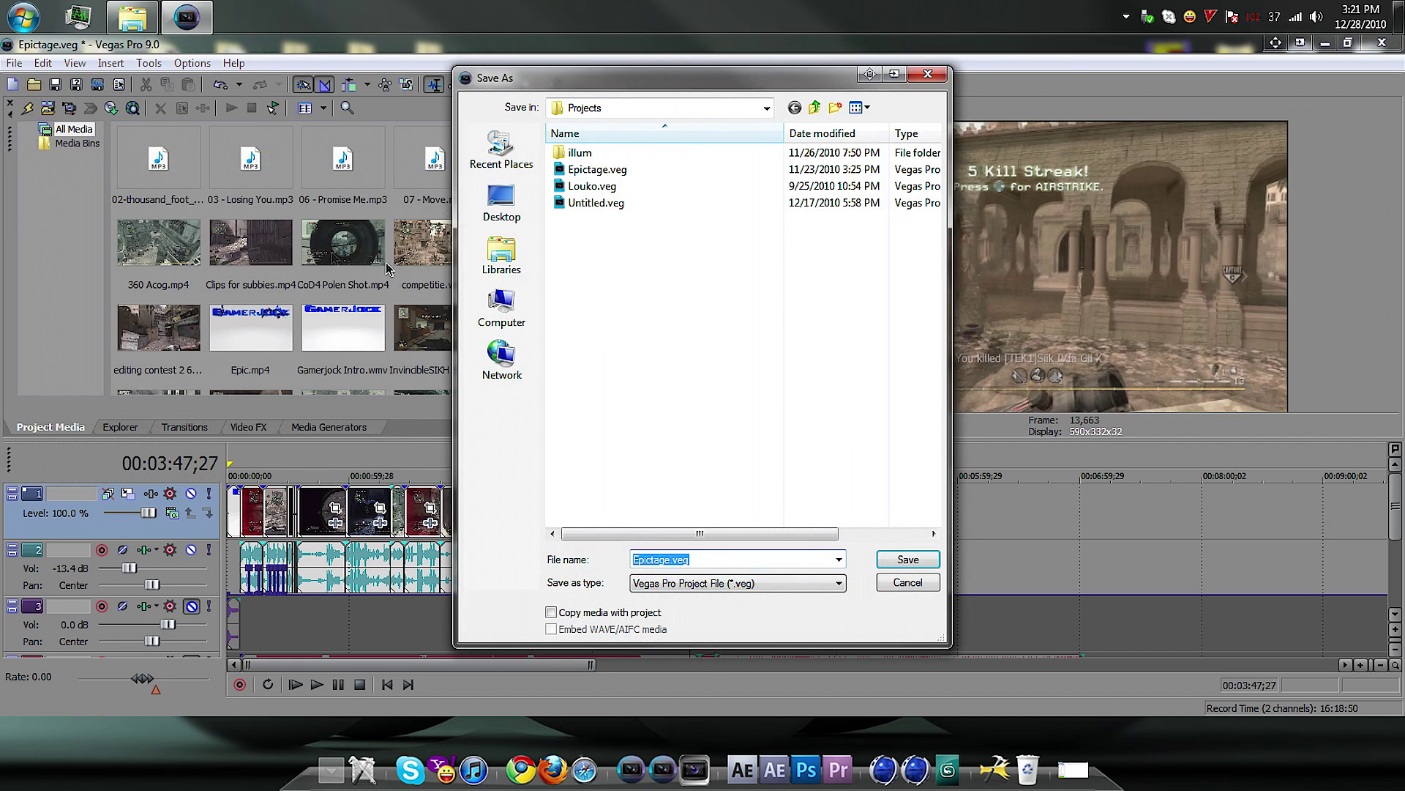
pyautogui.click(516, 214)
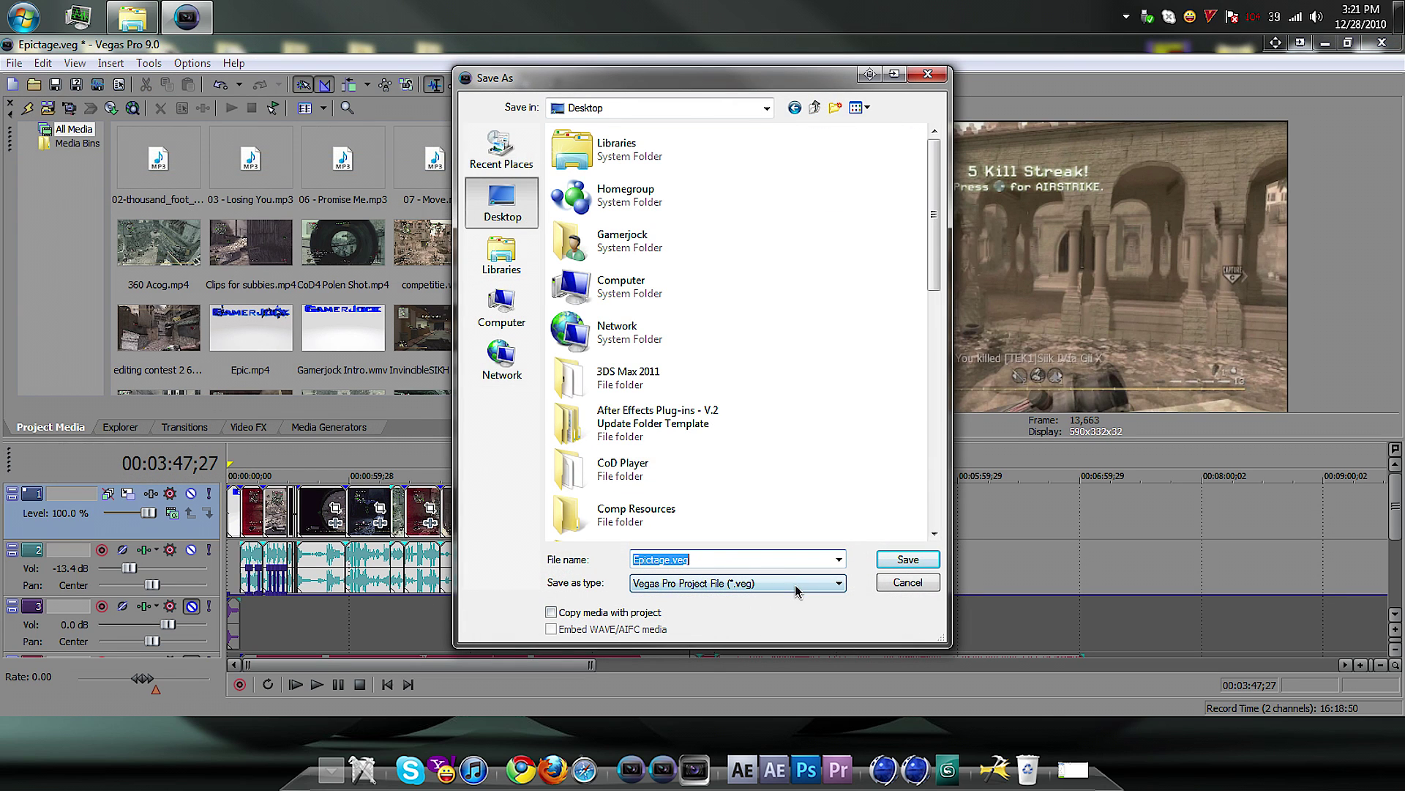
pyautogui.click(724, 583)
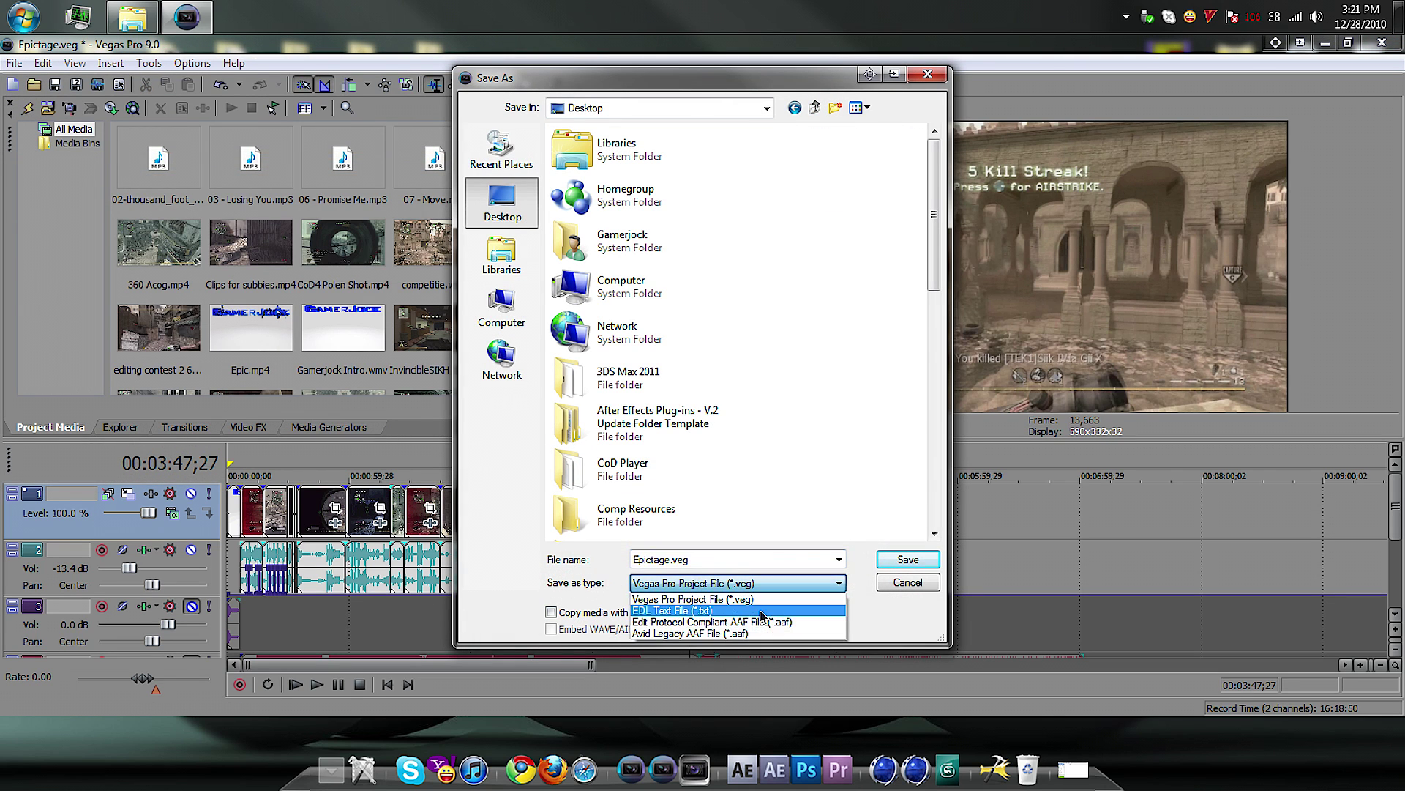
pyautogui.click(803, 623)
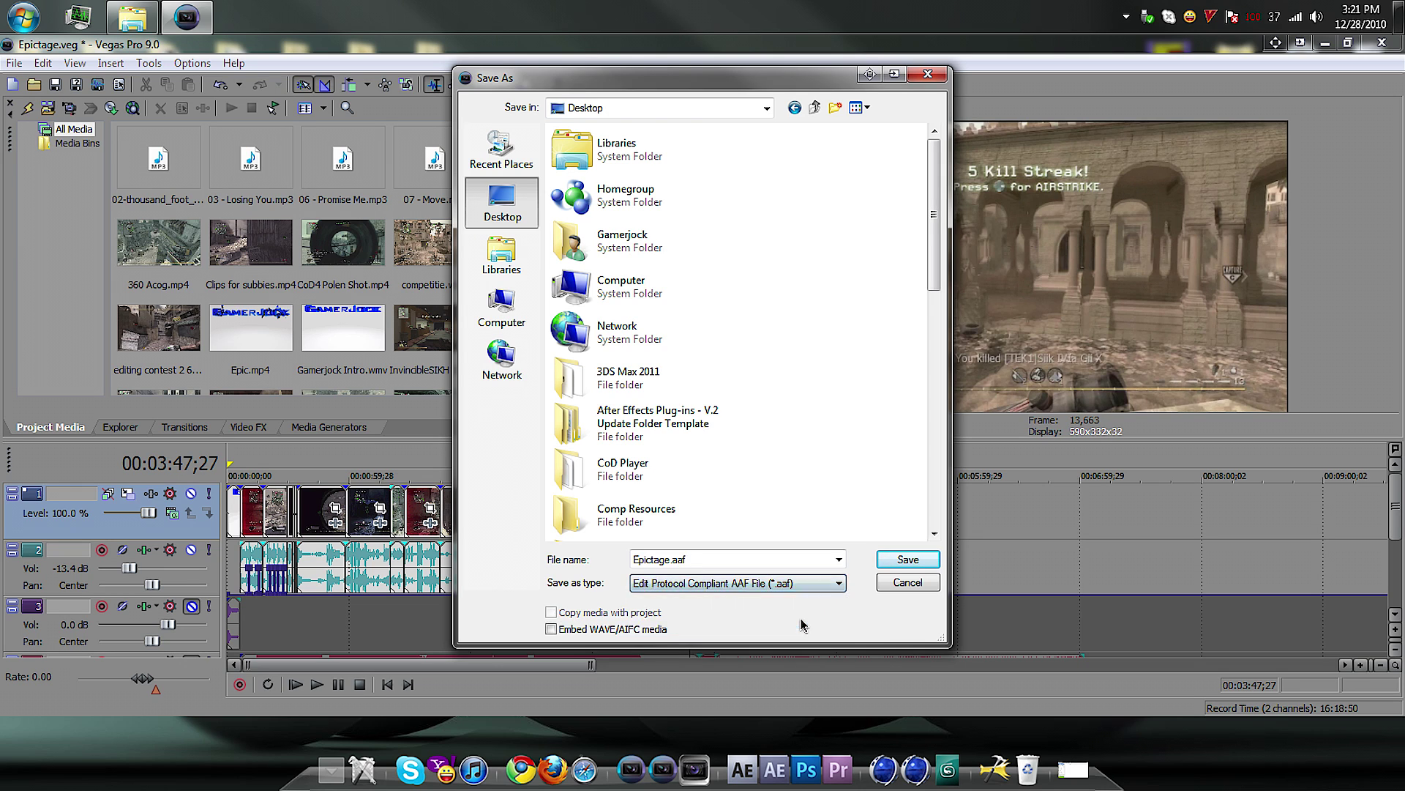
pyautogui.doubleClick(706, 562)
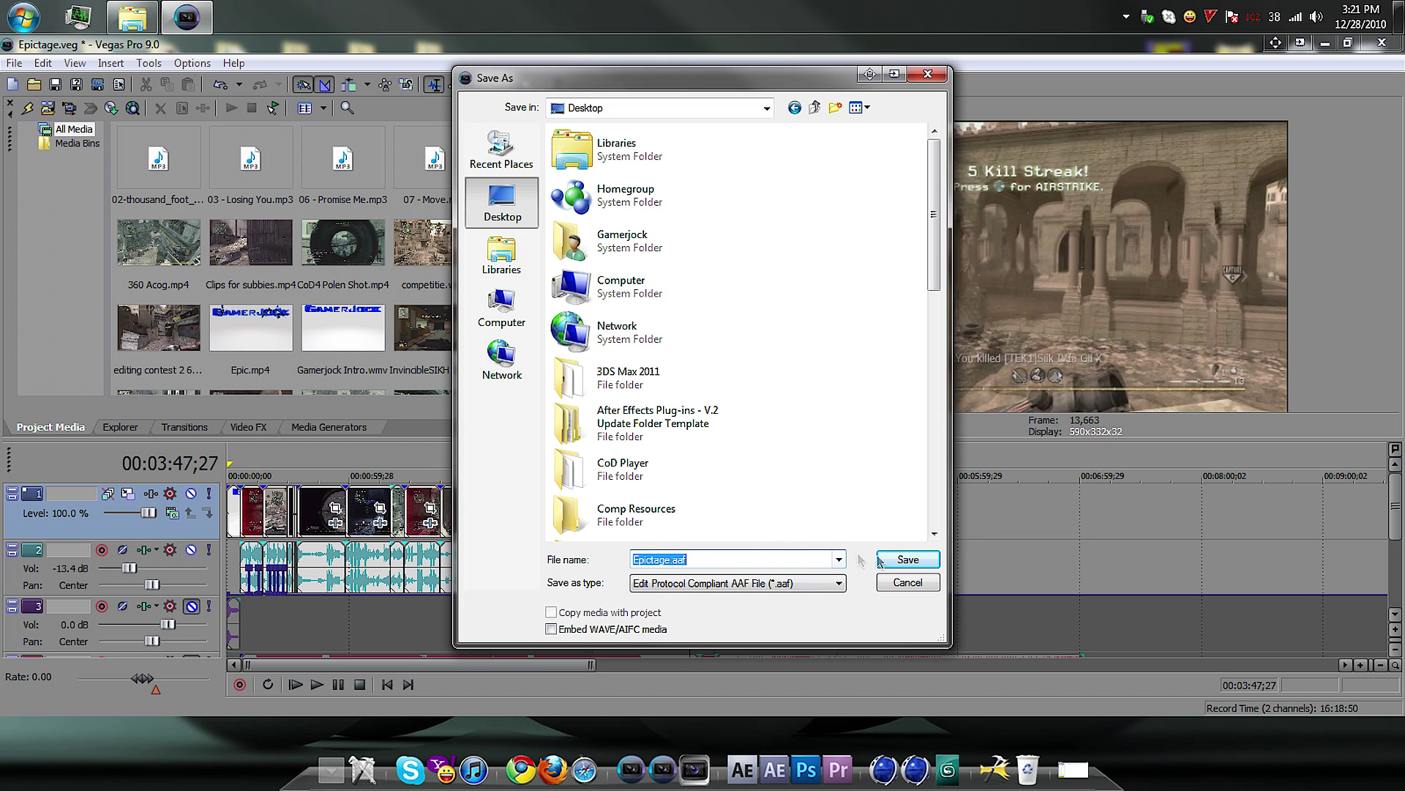
pyautogui.click(906, 561)
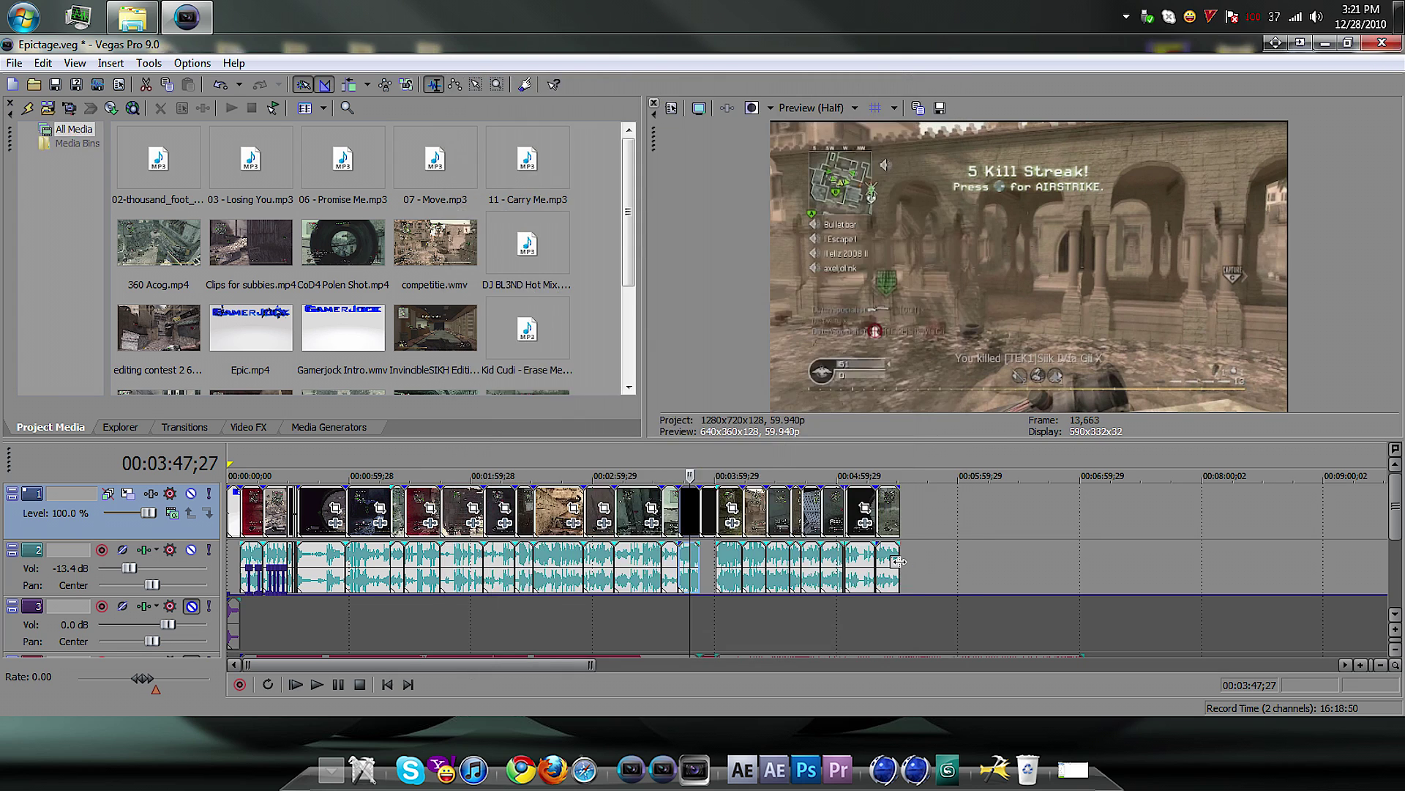
pyautogui.click(1325, 43)
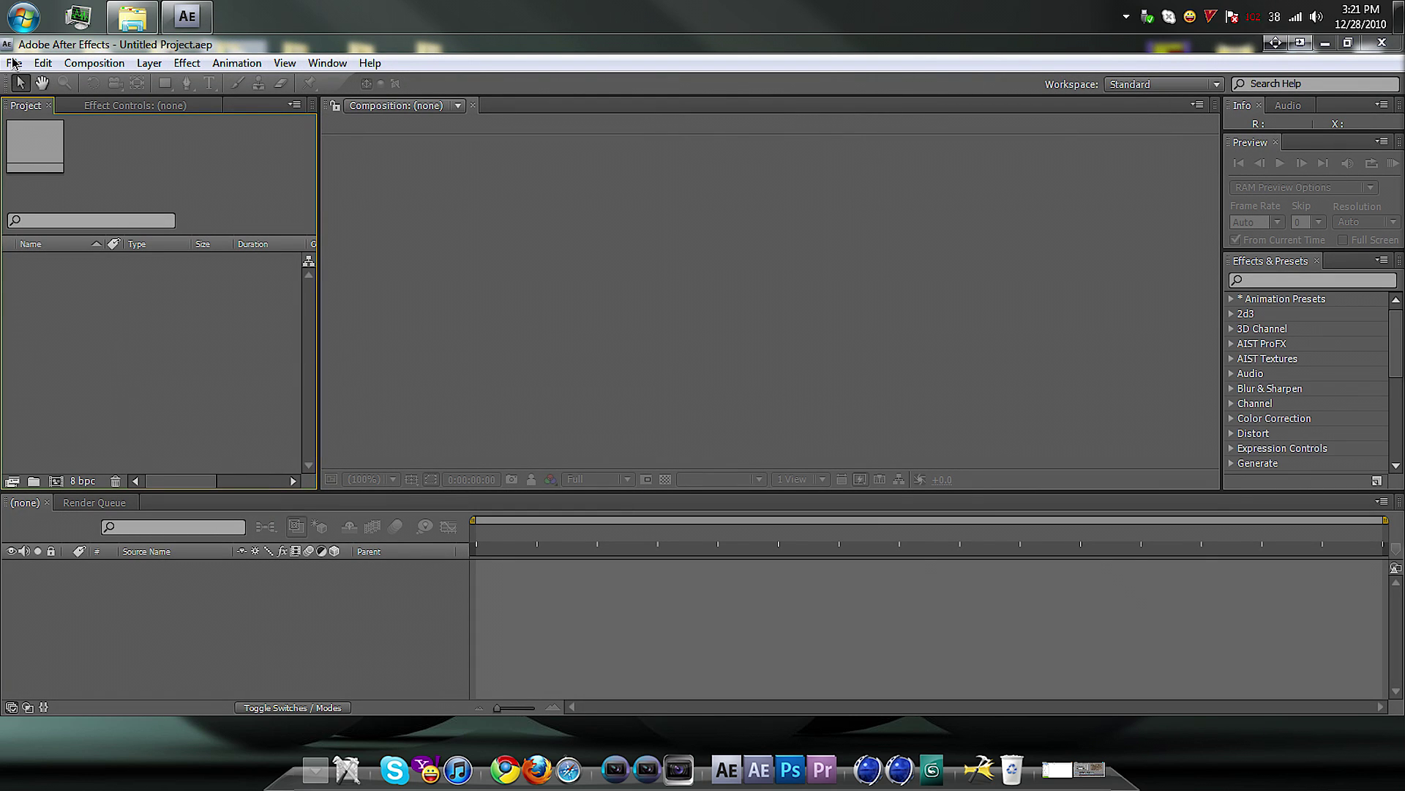
# - Import Epictage.aaf with Import As Composition, then bring Vegas Pro to the front
pyautogui.click(14, 63)
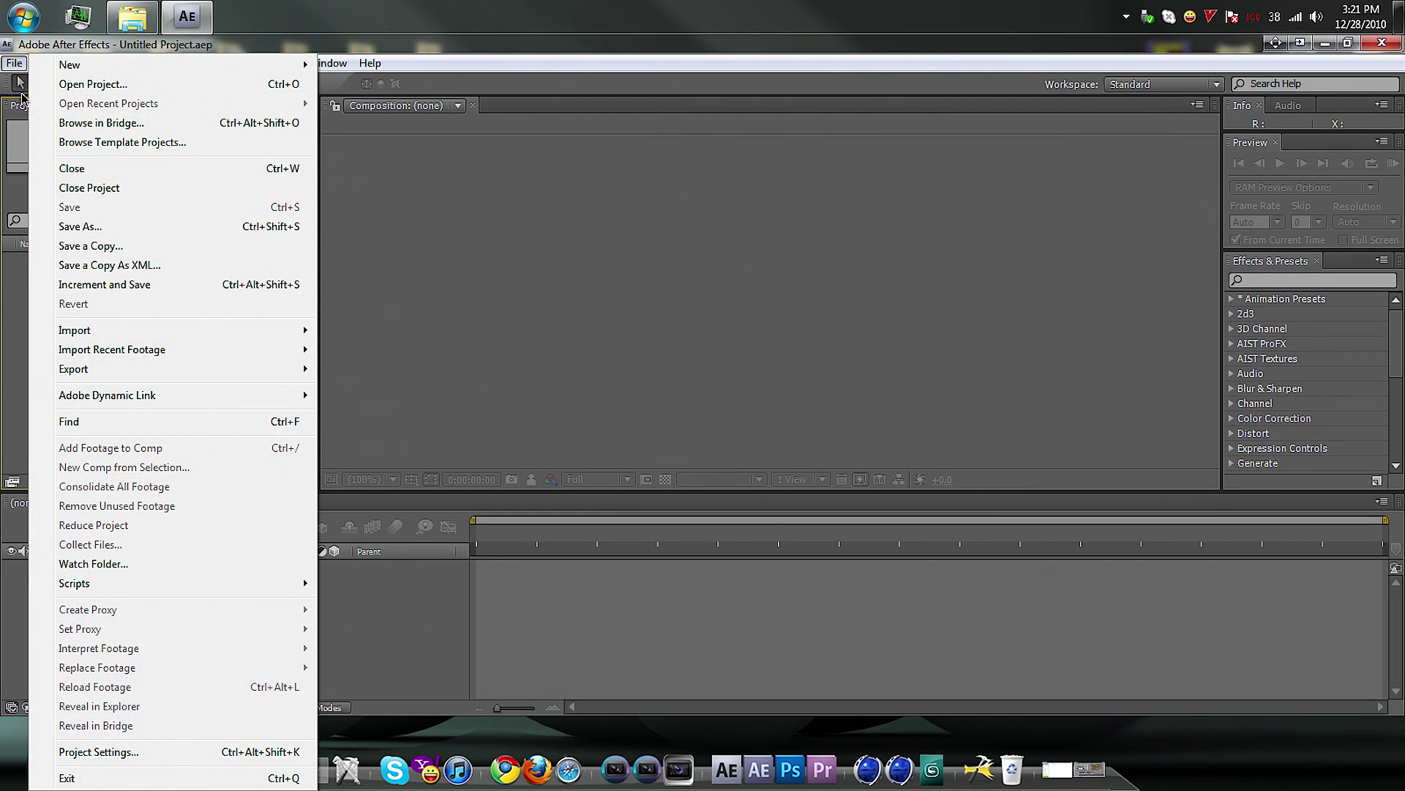
pyautogui.moveTo(76, 330)
pyautogui.click(383, 330)
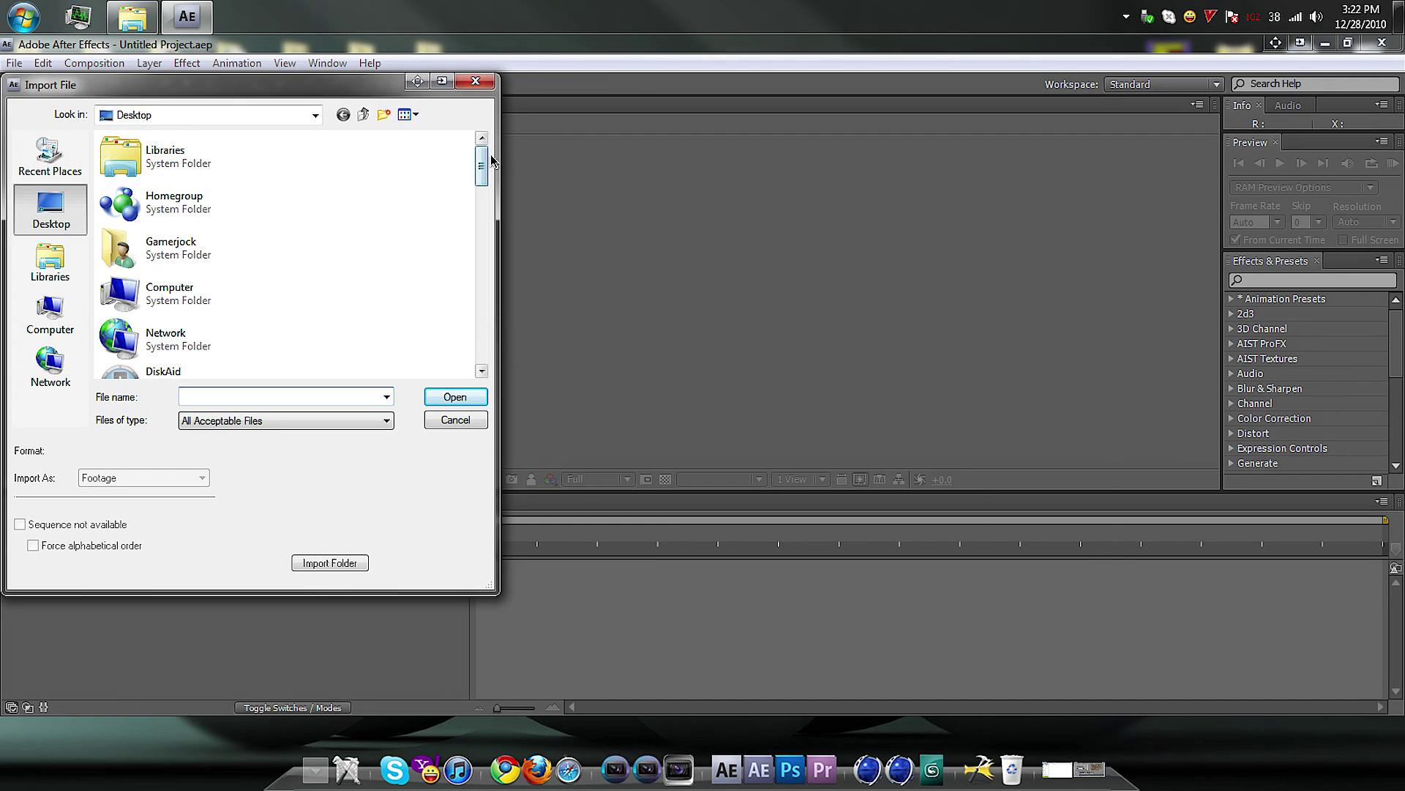
pyautogui.moveTo(482, 165); pyautogui.dragTo(483, 343)
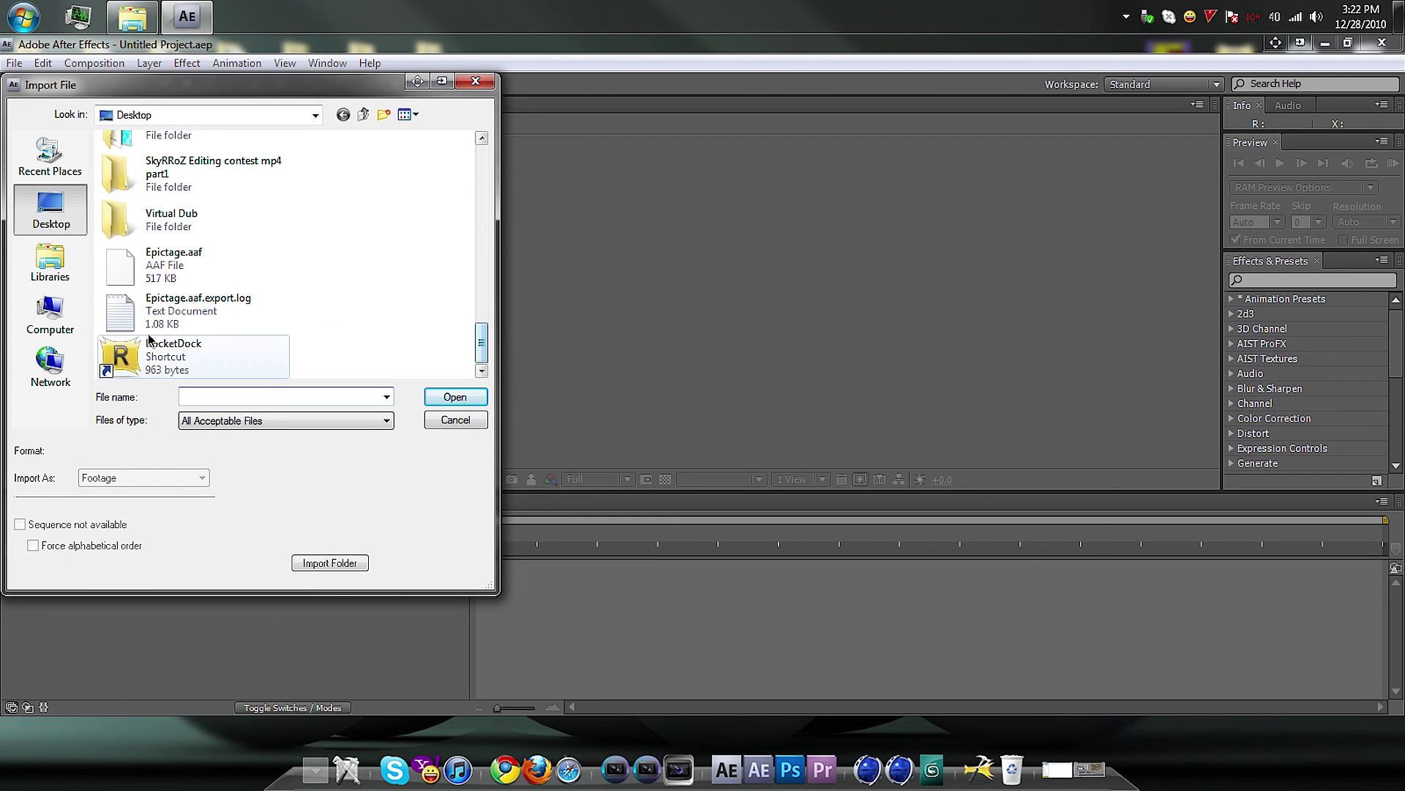
pyautogui.click(192, 265)
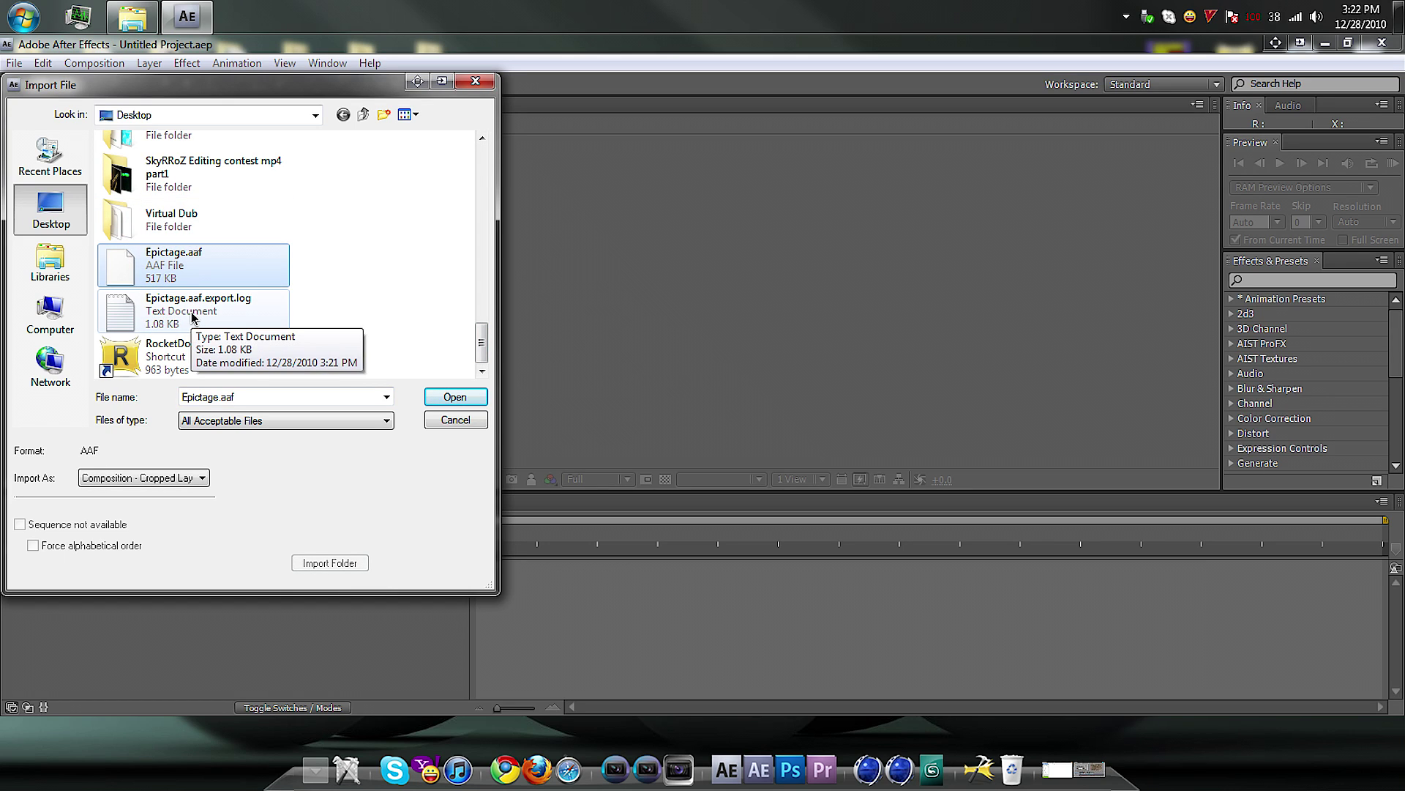
pyautogui.click(454, 398)
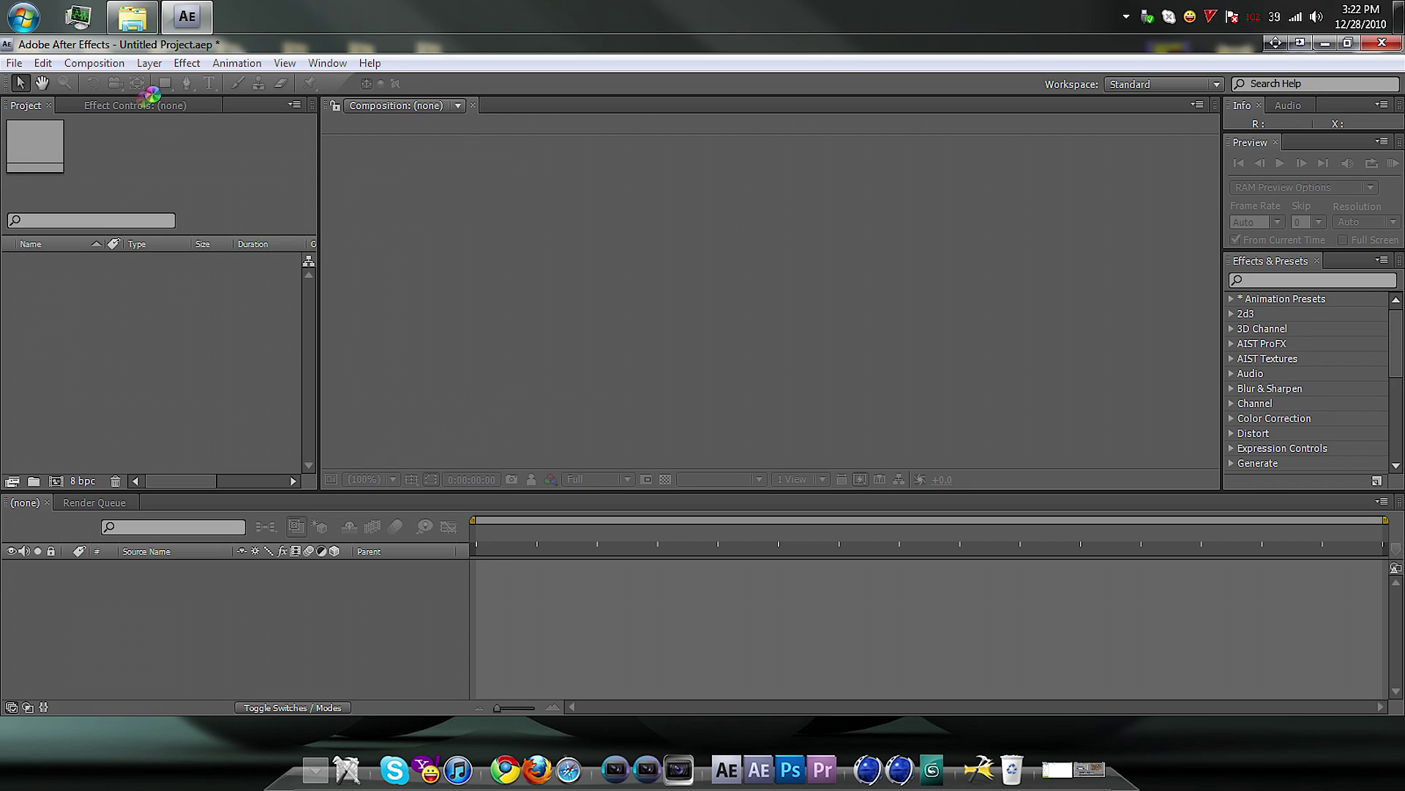
pyautogui.click(1095, 766)
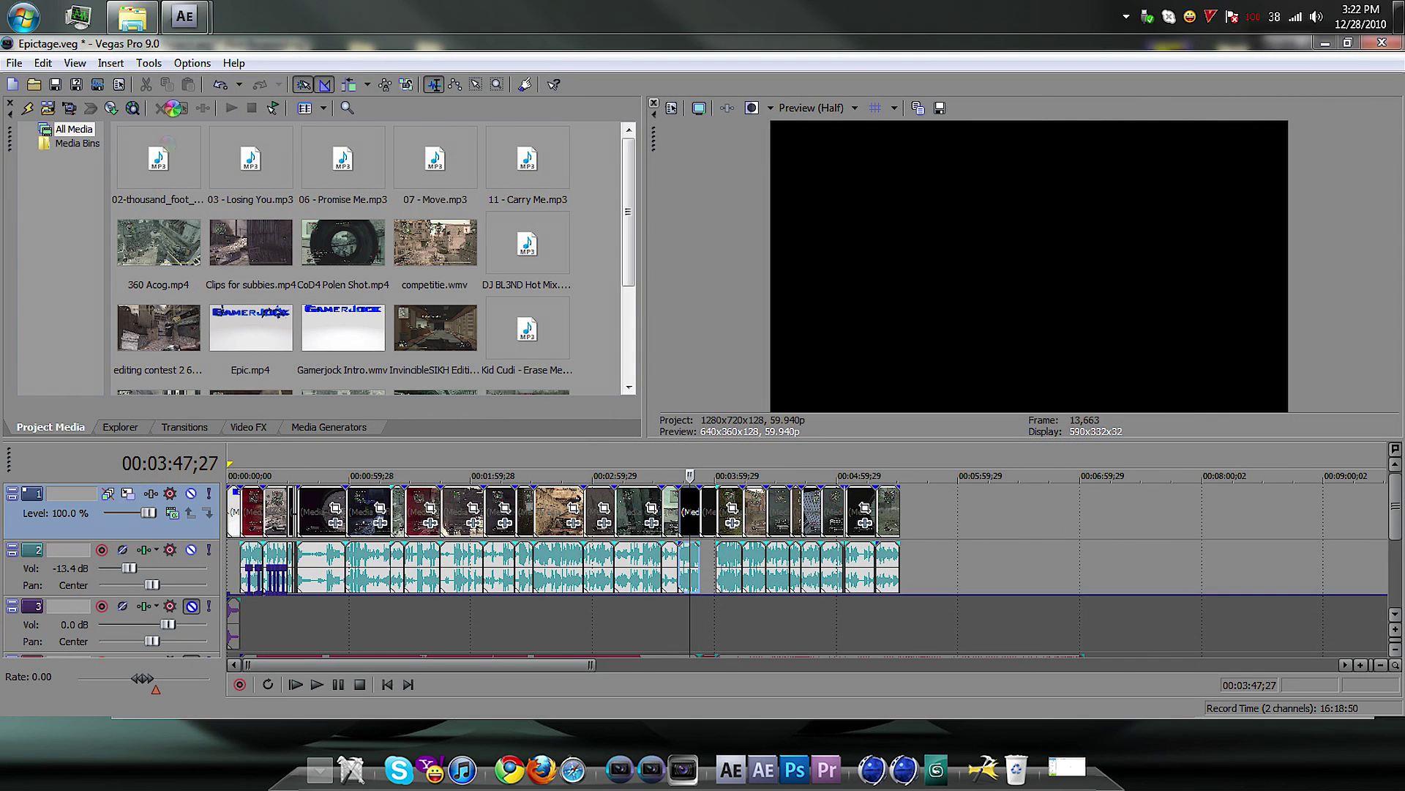
pyautogui.moveTo(185, 16)
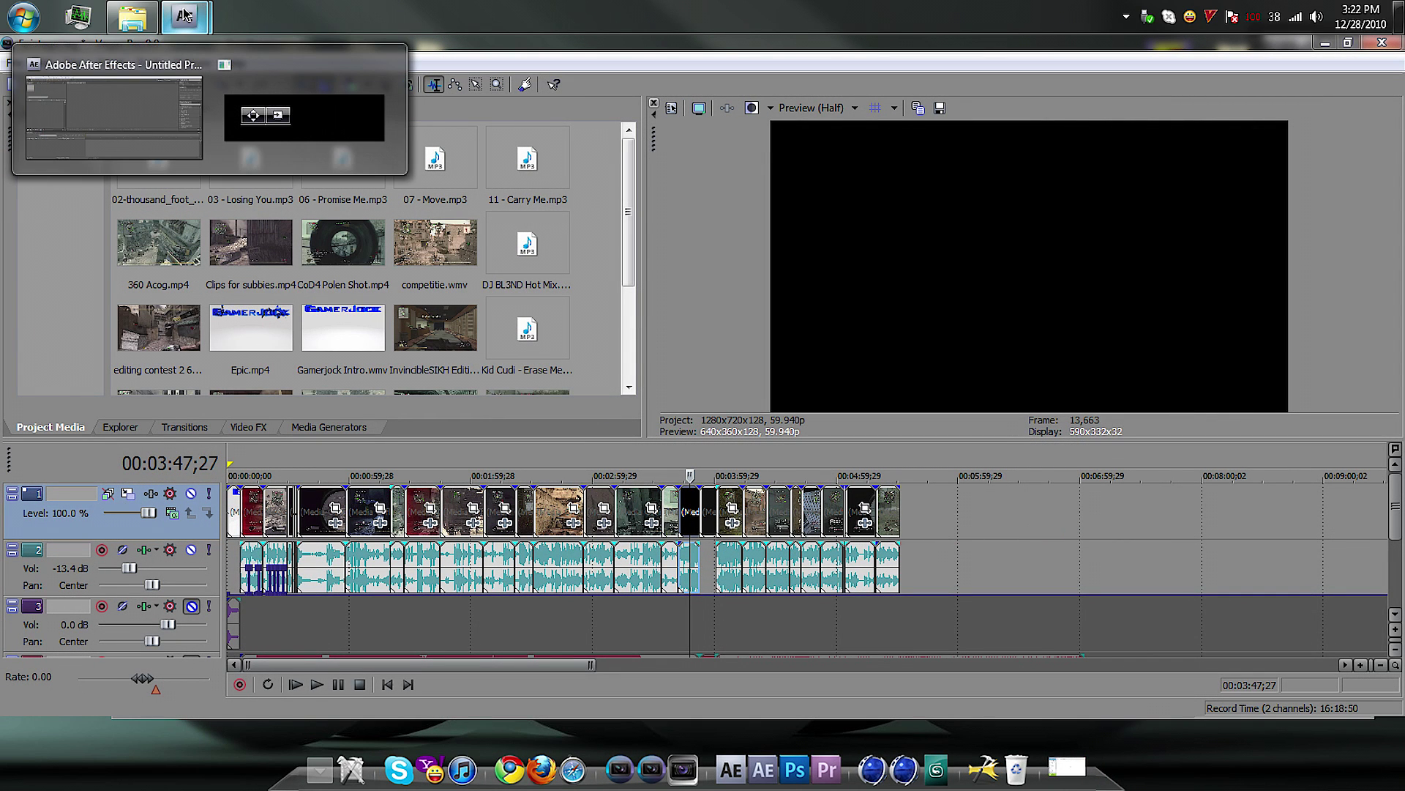
# - Switch back to After Effects after the Epictage.aaf import finishes
pyautogui.click(185, 15)
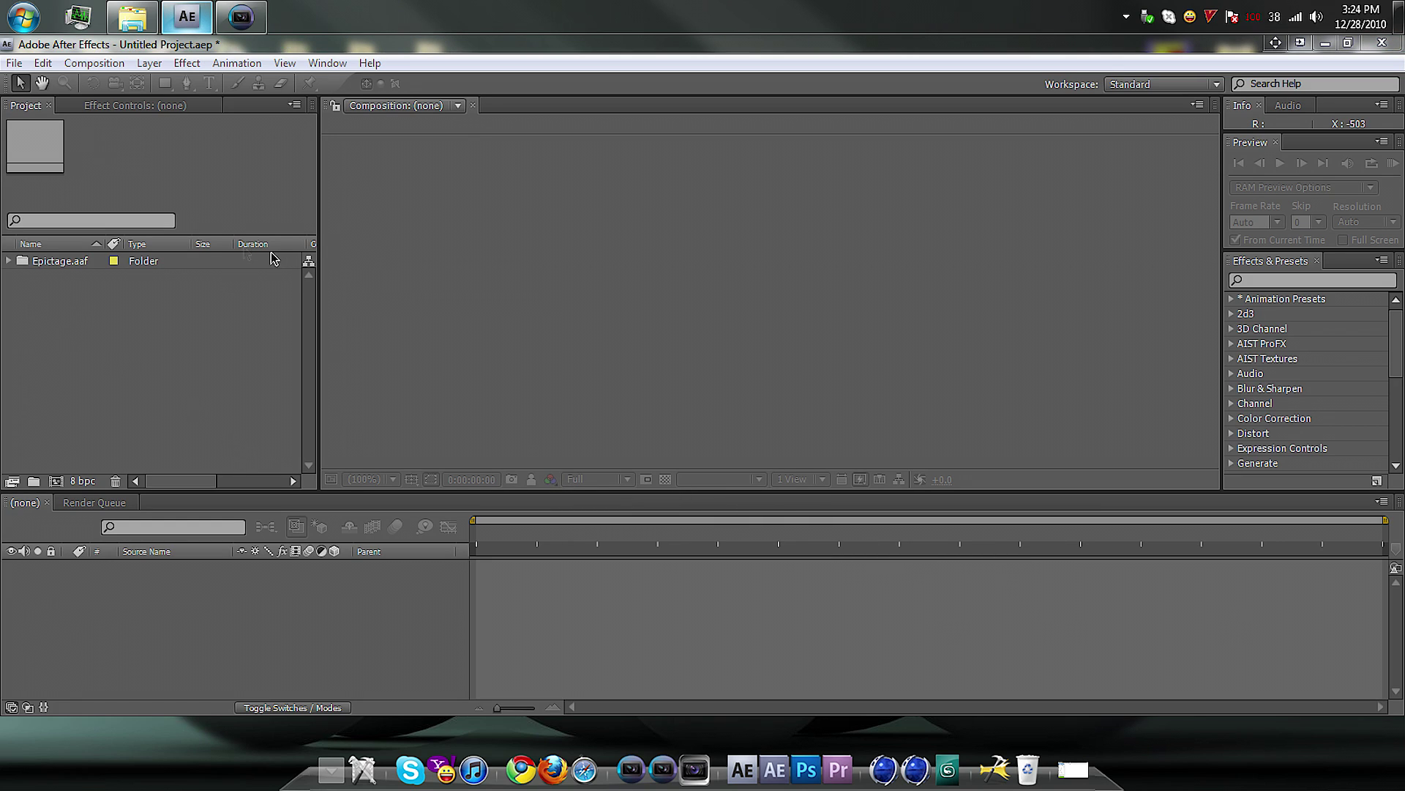
# - Expand the Epictage.aaf folder in the Project panel and open the Epictage composition
pyautogui.click(9, 266)
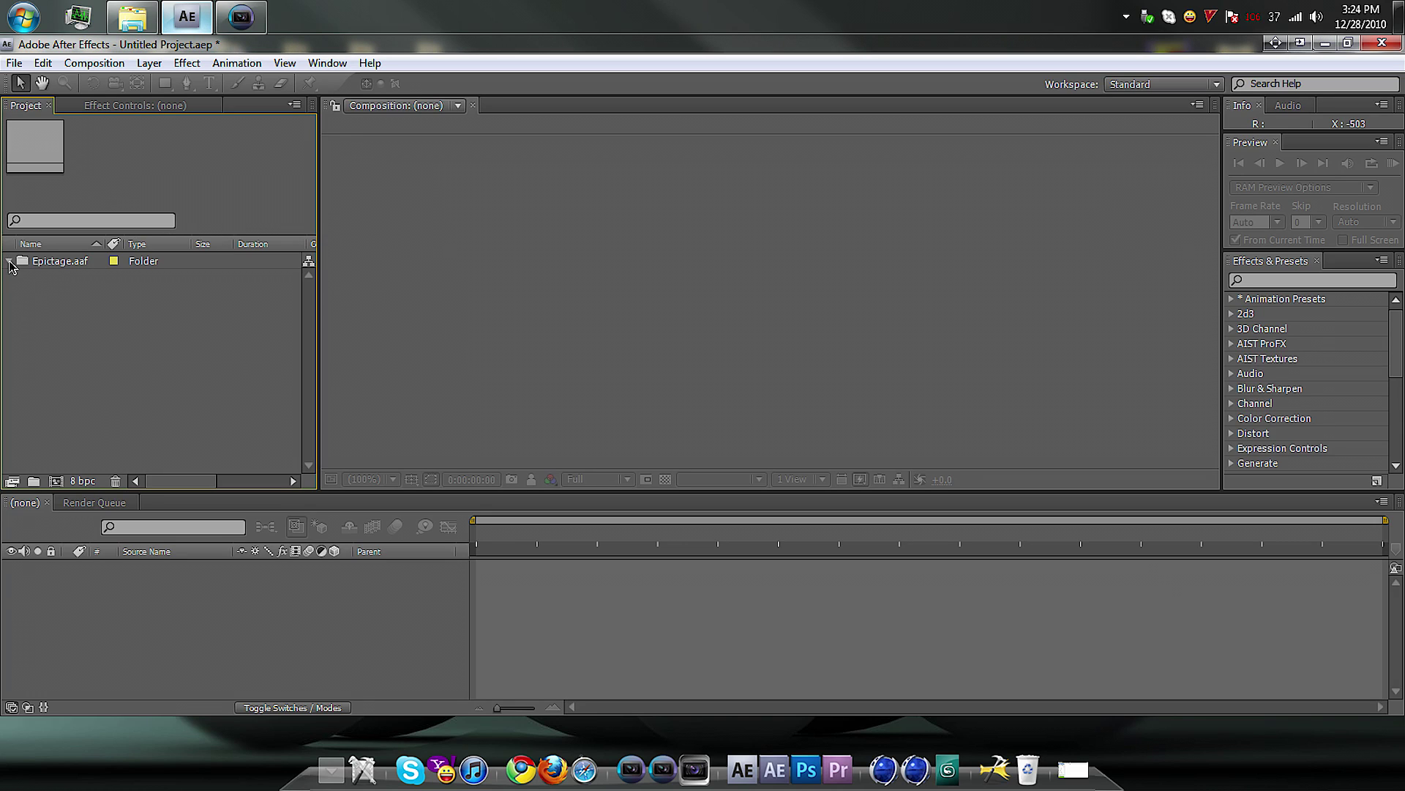
pyautogui.click(11, 262)
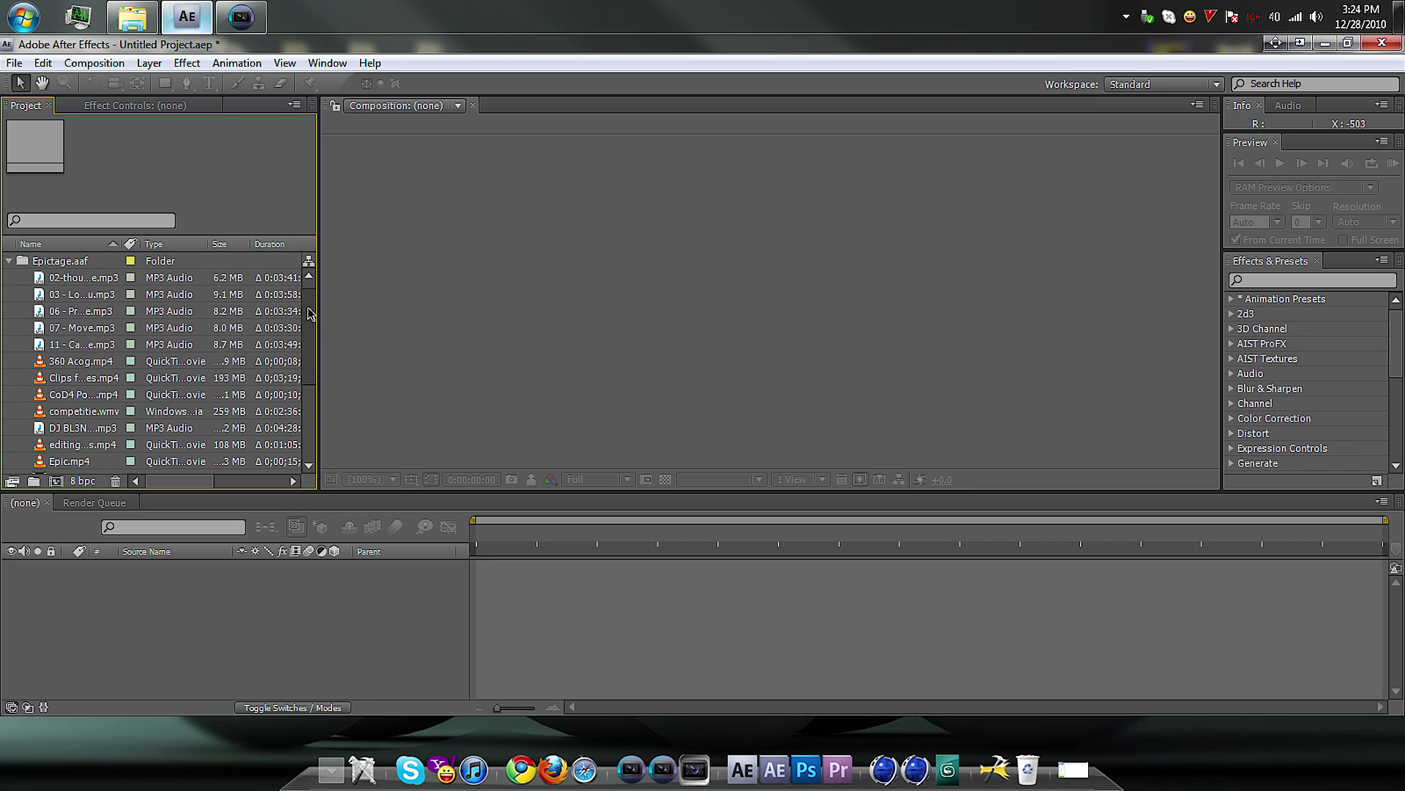
pyautogui.moveTo(309, 314); pyautogui.dragTo(320, 368)
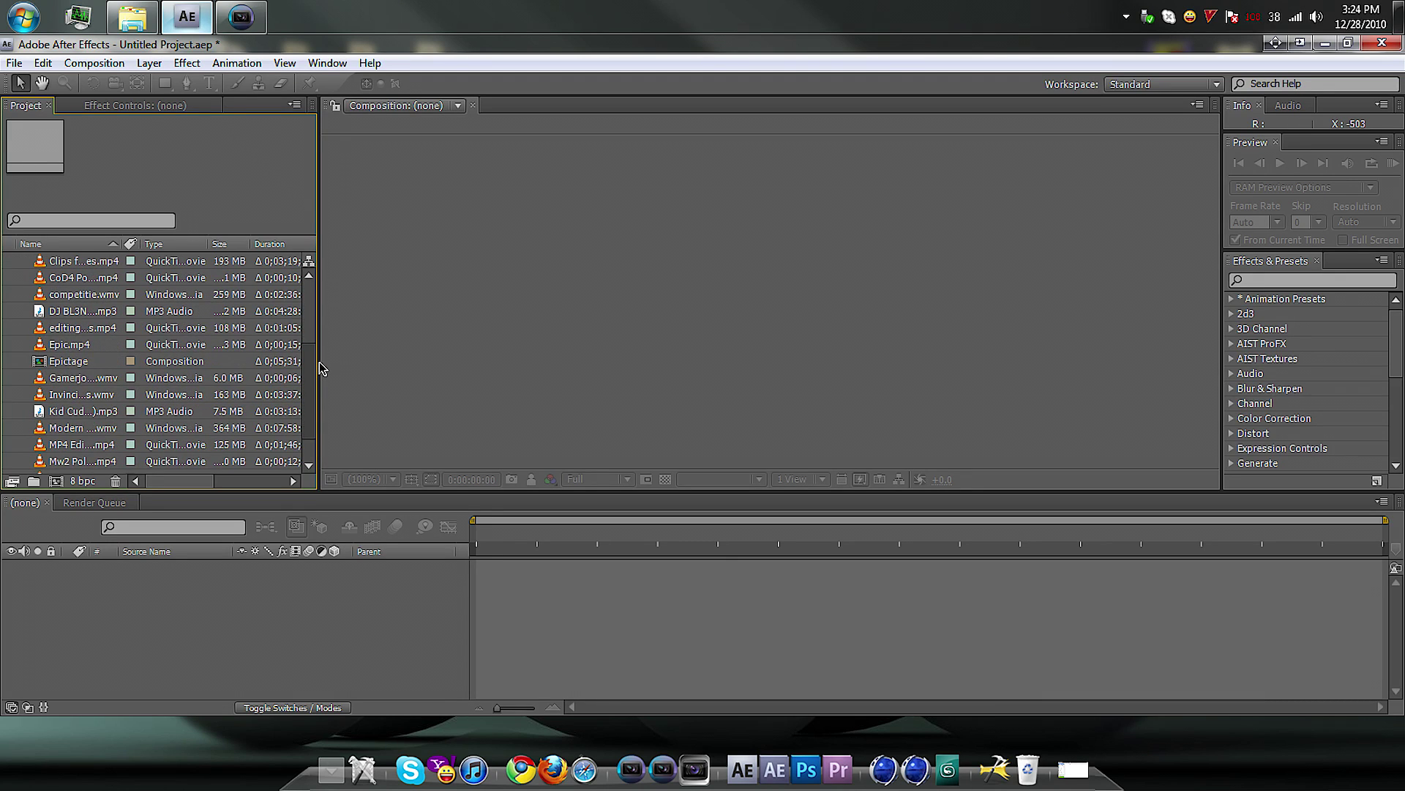
pyautogui.scroll(3, 166, 362)
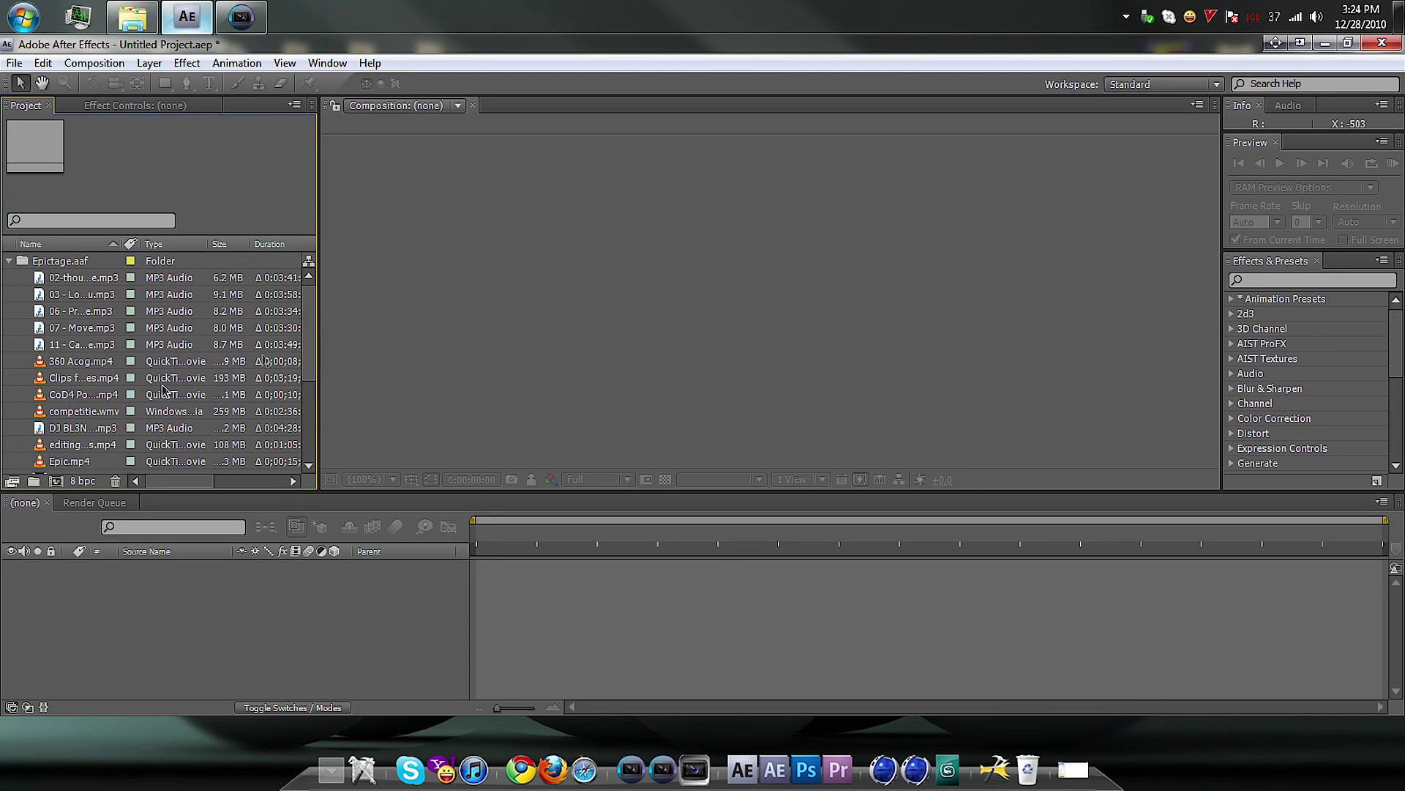
pyautogui.scroll(-3, 147, 362)
pyautogui.scroll(3, 147, 362)
pyautogui.click(11, 261)
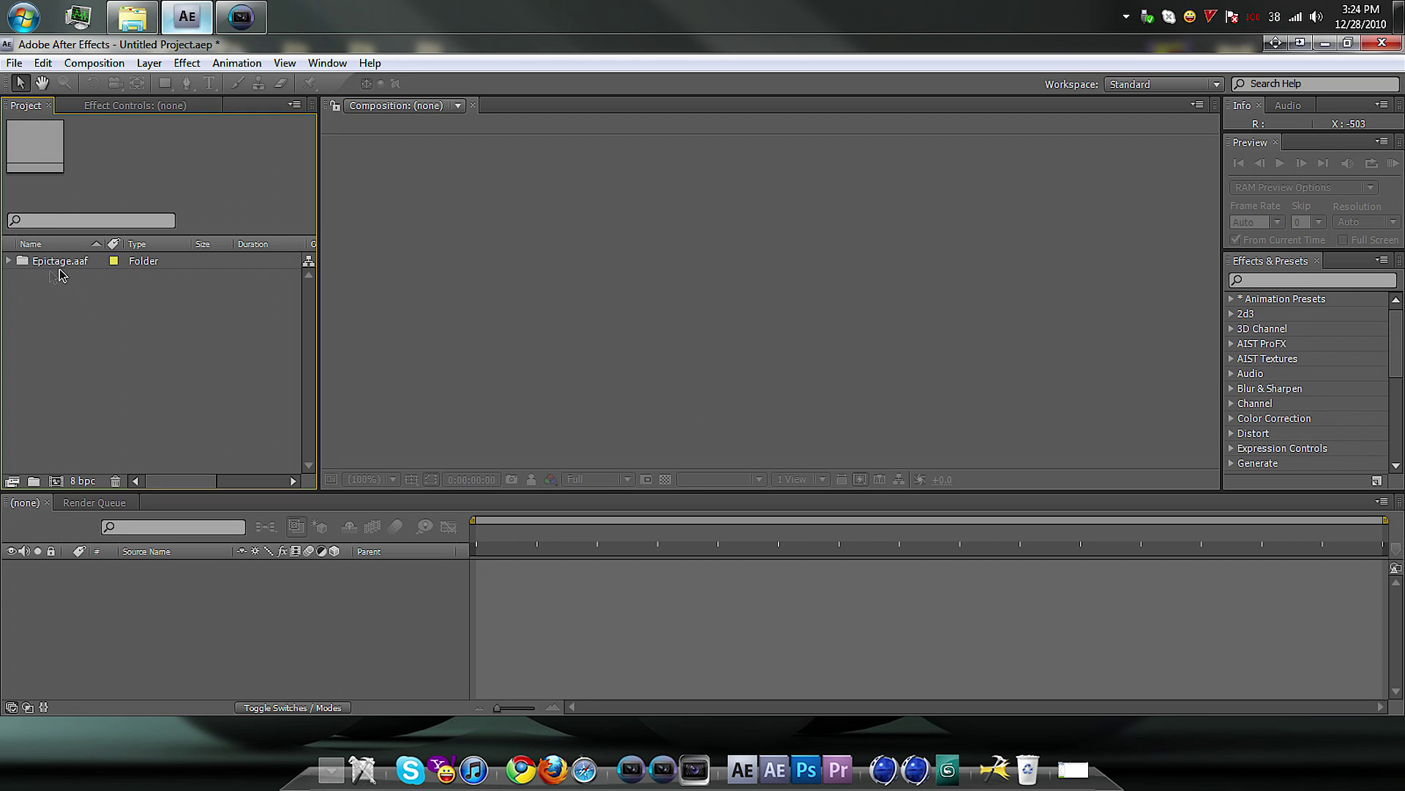
pyautogui.click(61, 263)
pyautogui.click(9, 262)
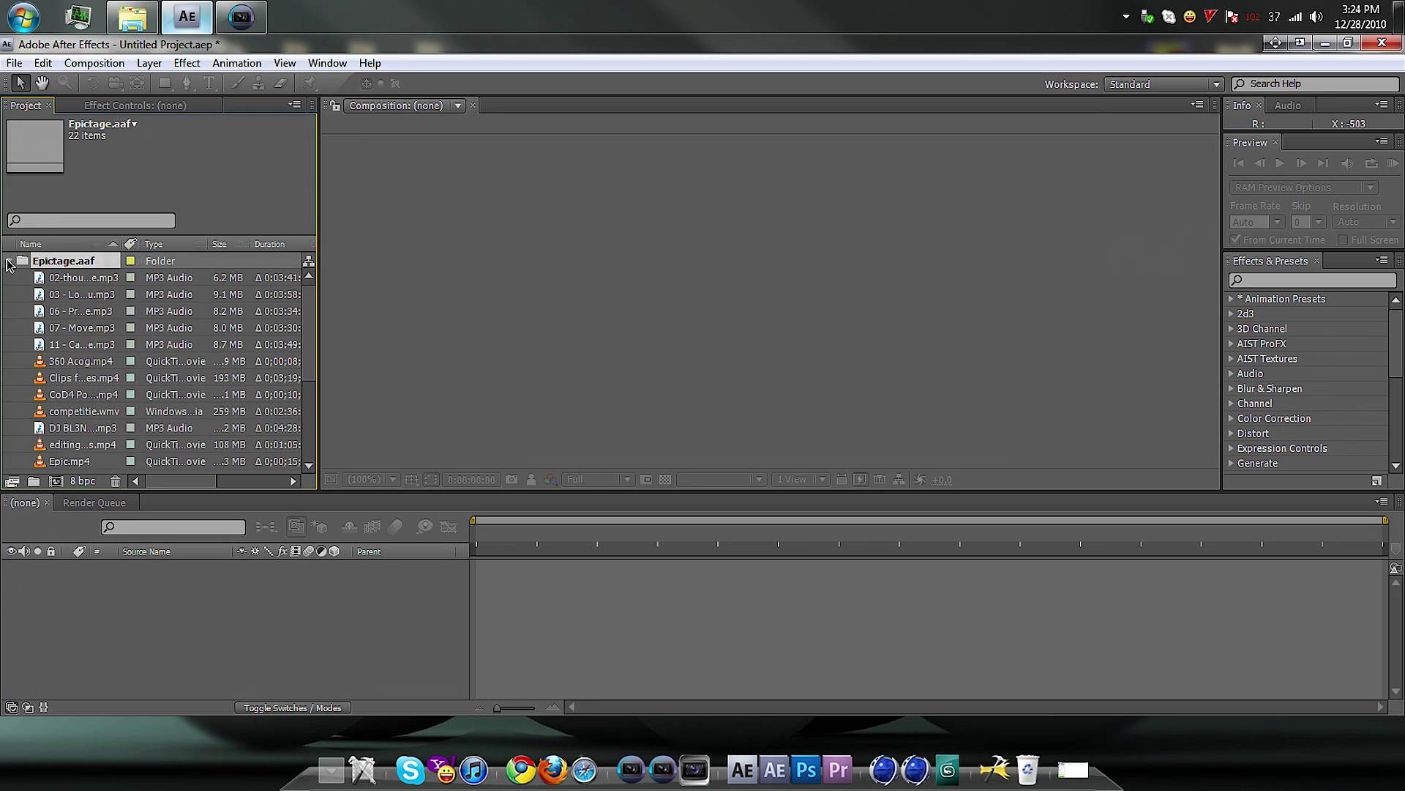
pyautogui.scroll(-2, 231, 379)
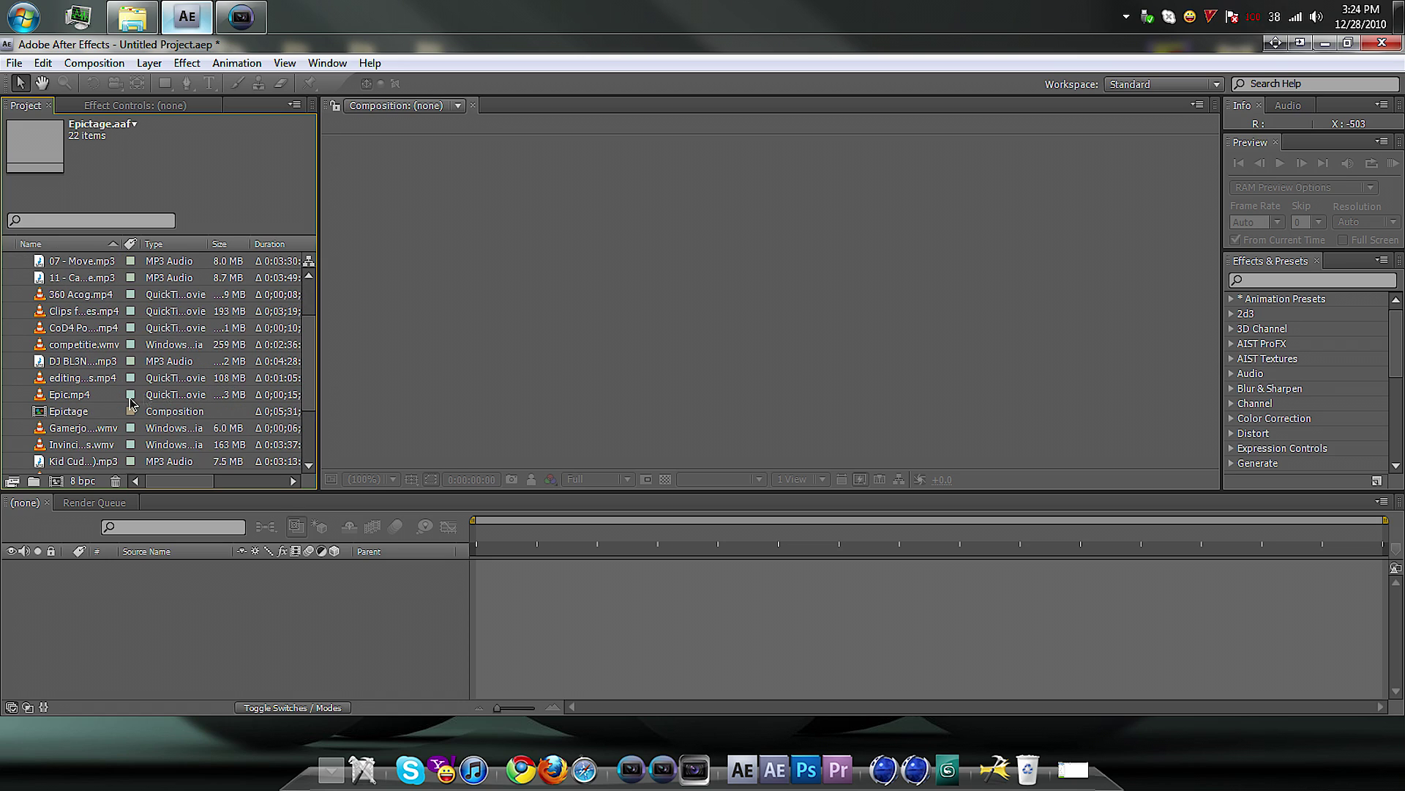
pyautogui.click(78, 416)
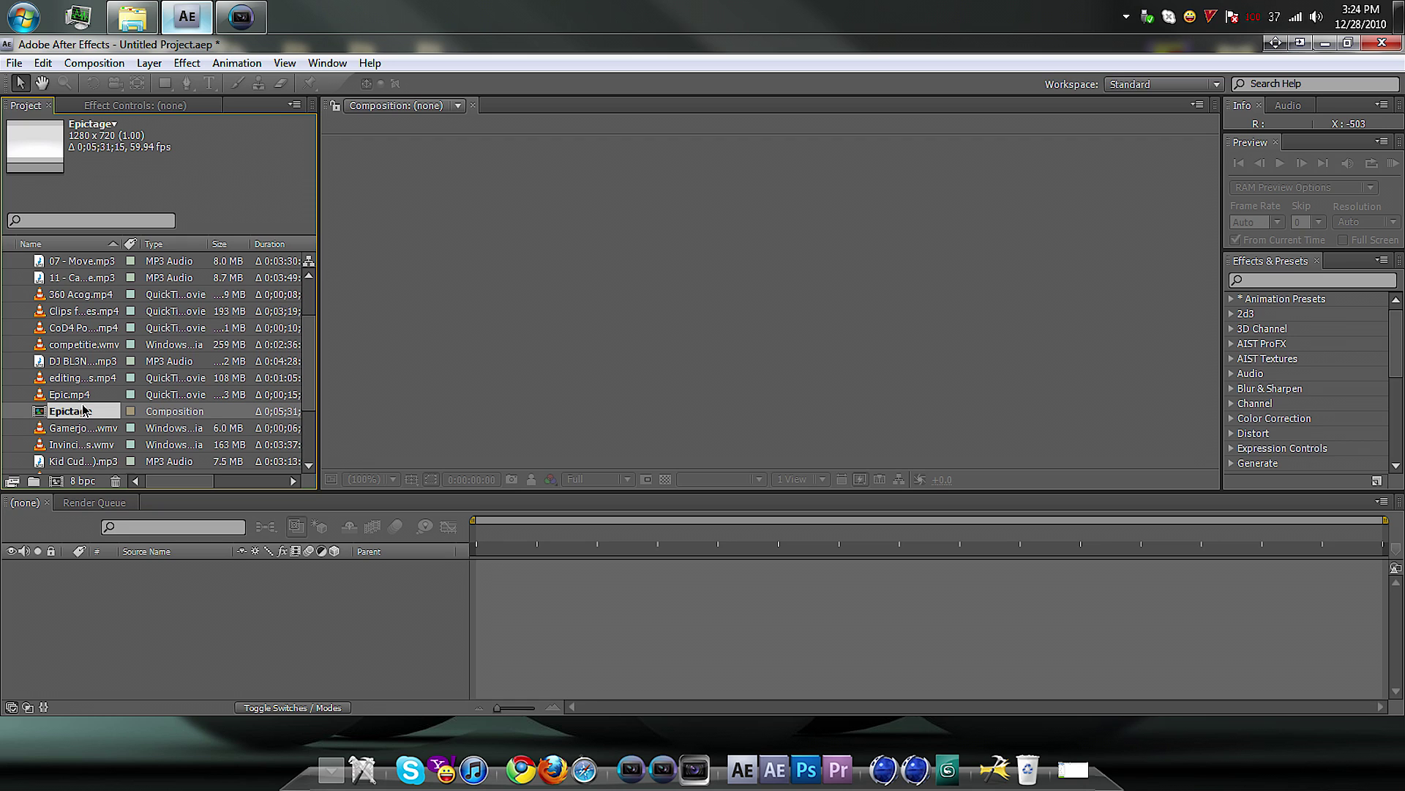
pyautogui.doubleClick(85, 410)
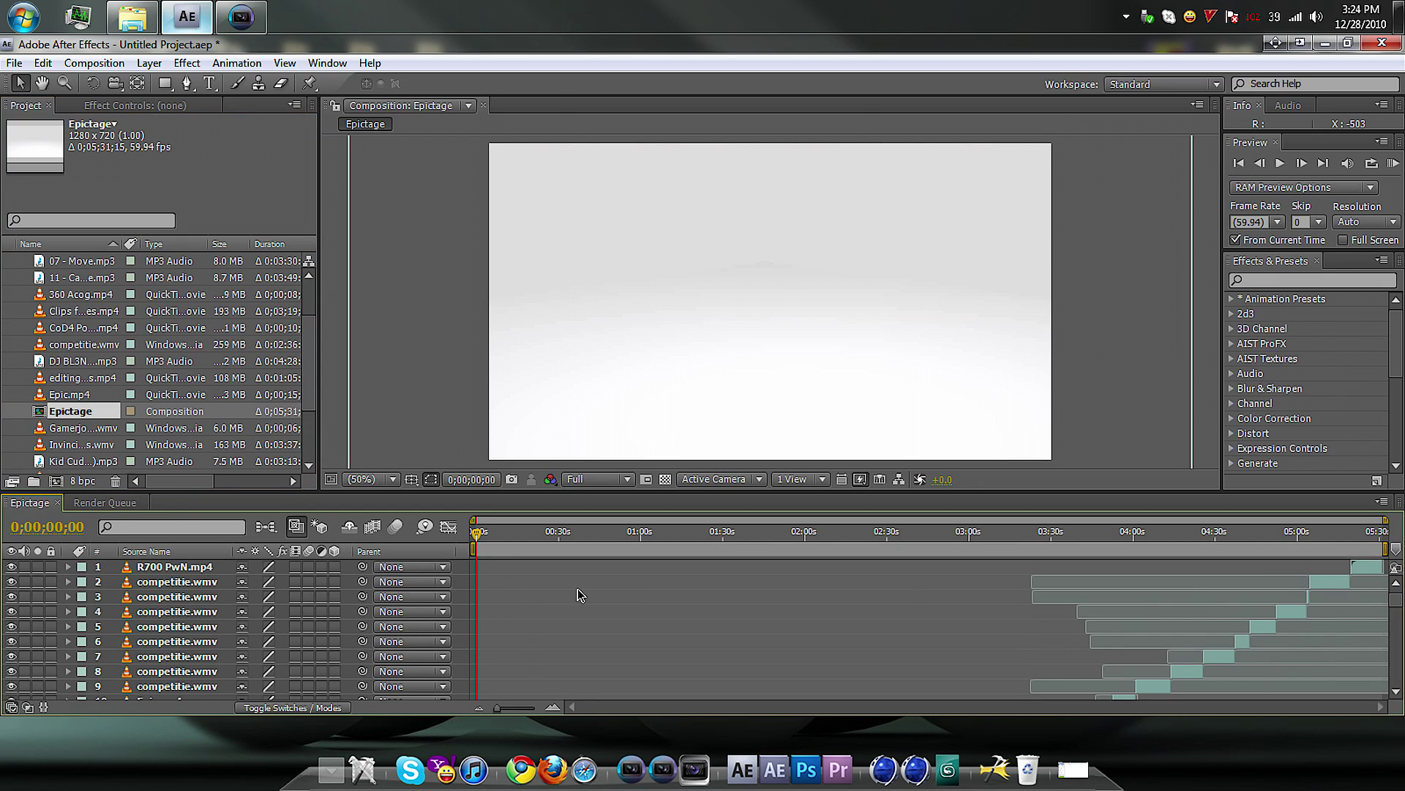
# - Preview the Epictage timeline from near the start to about two and a half minutes
pyautogui.click(486, 536)
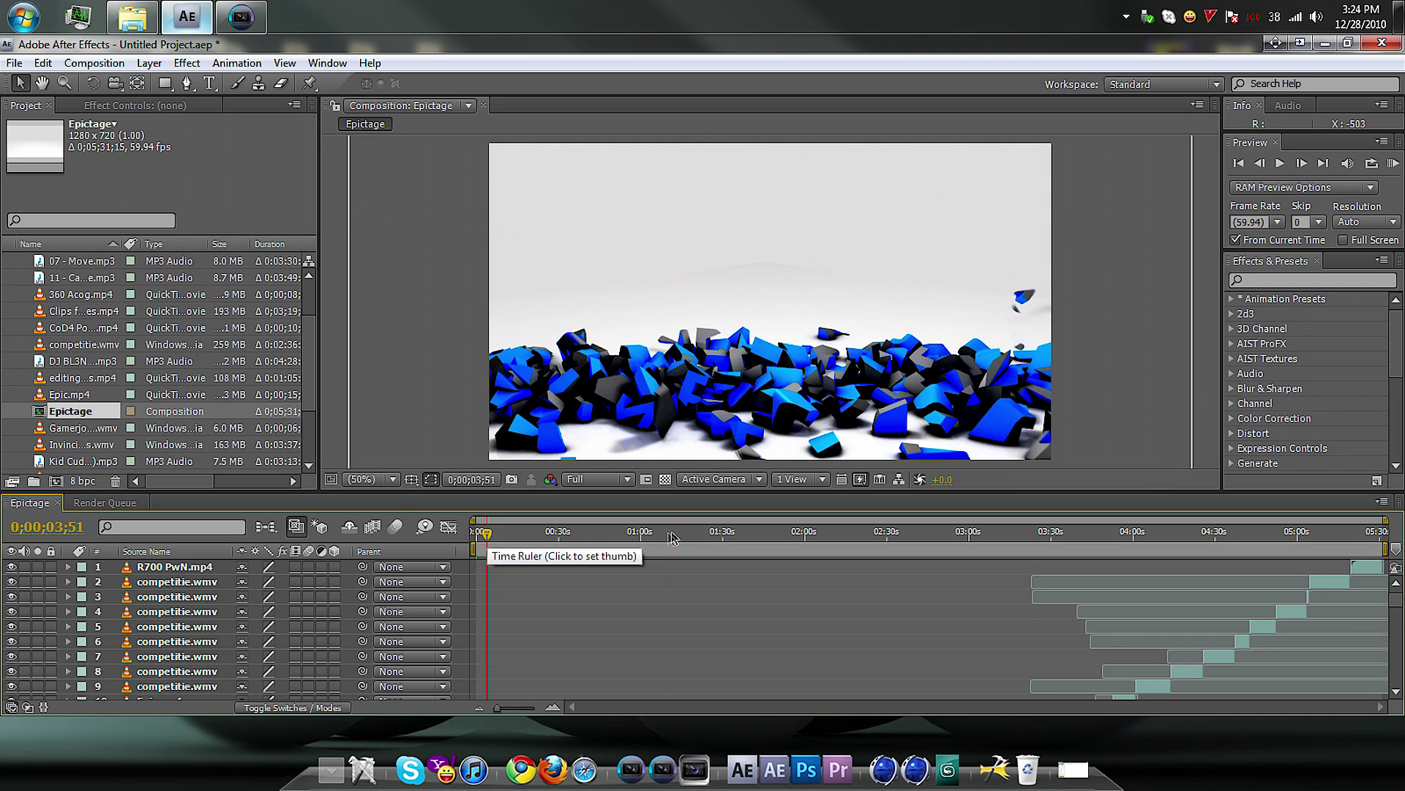
pyautogui.click(673, 537)
pyautogui.click(867, 535)
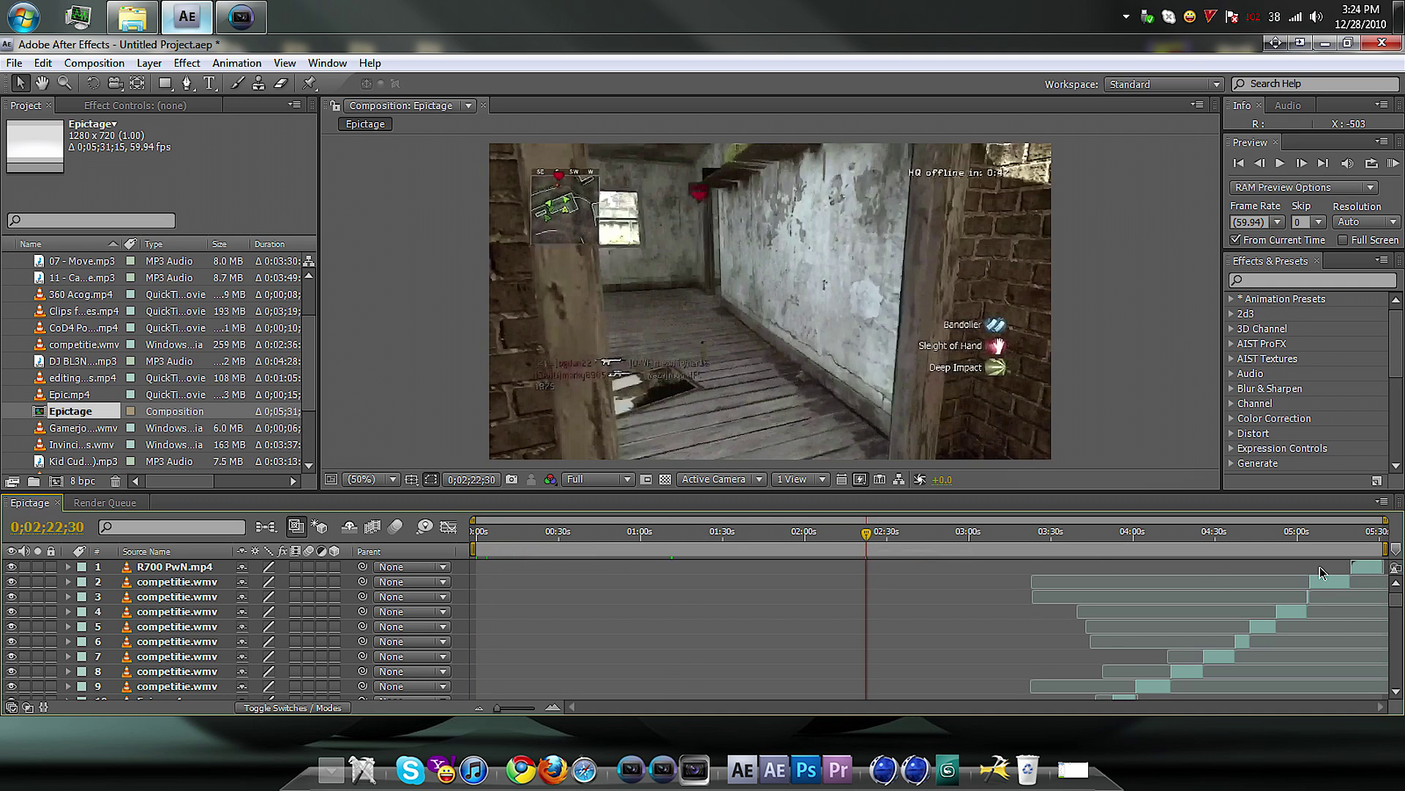
pyautogui.scroll(-8, 1320, 572)
pyautogui.scroll(-8, 1322, 573)
pyautogui.scroll(-8, 1321, 572)
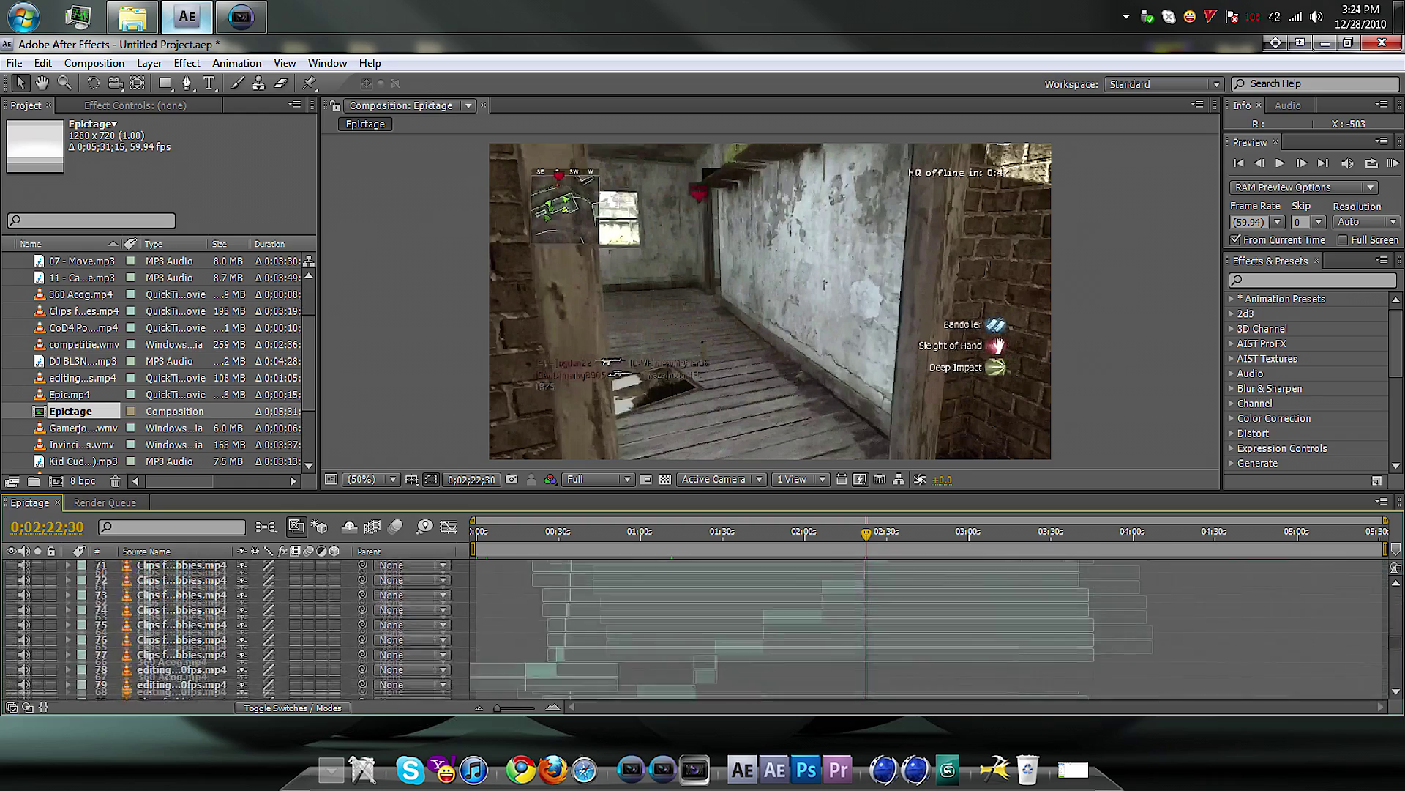
pyautogui.scroll(-8, 933, 626)
pyautogui.scroll(-8, 933, 626)
pyautogui.scroll(-4, 934, 626)
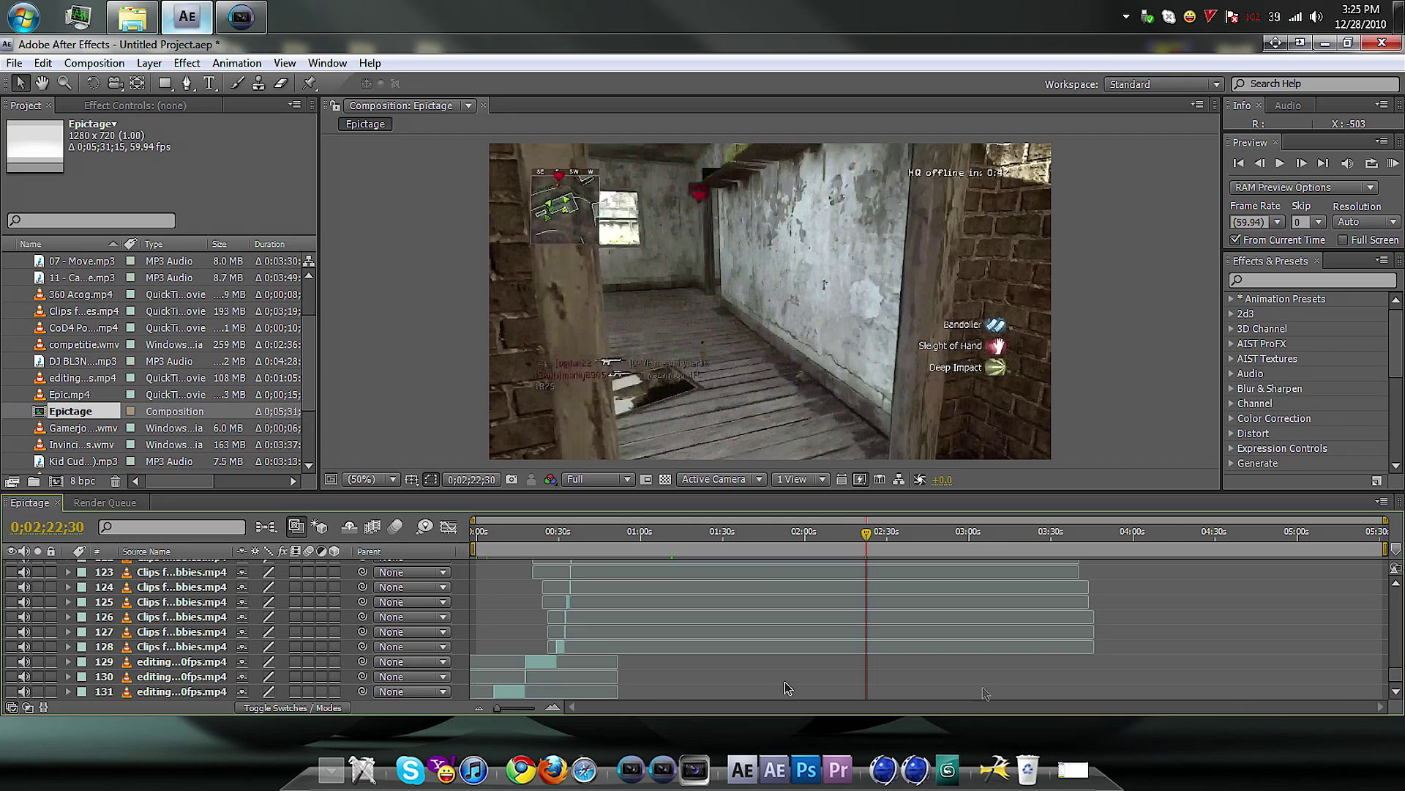
pyautogui.scroll(3, 598, 641)
pyautogui.scroll(3, 601, 645)
pyautogui.scroll(3, 601, 647)
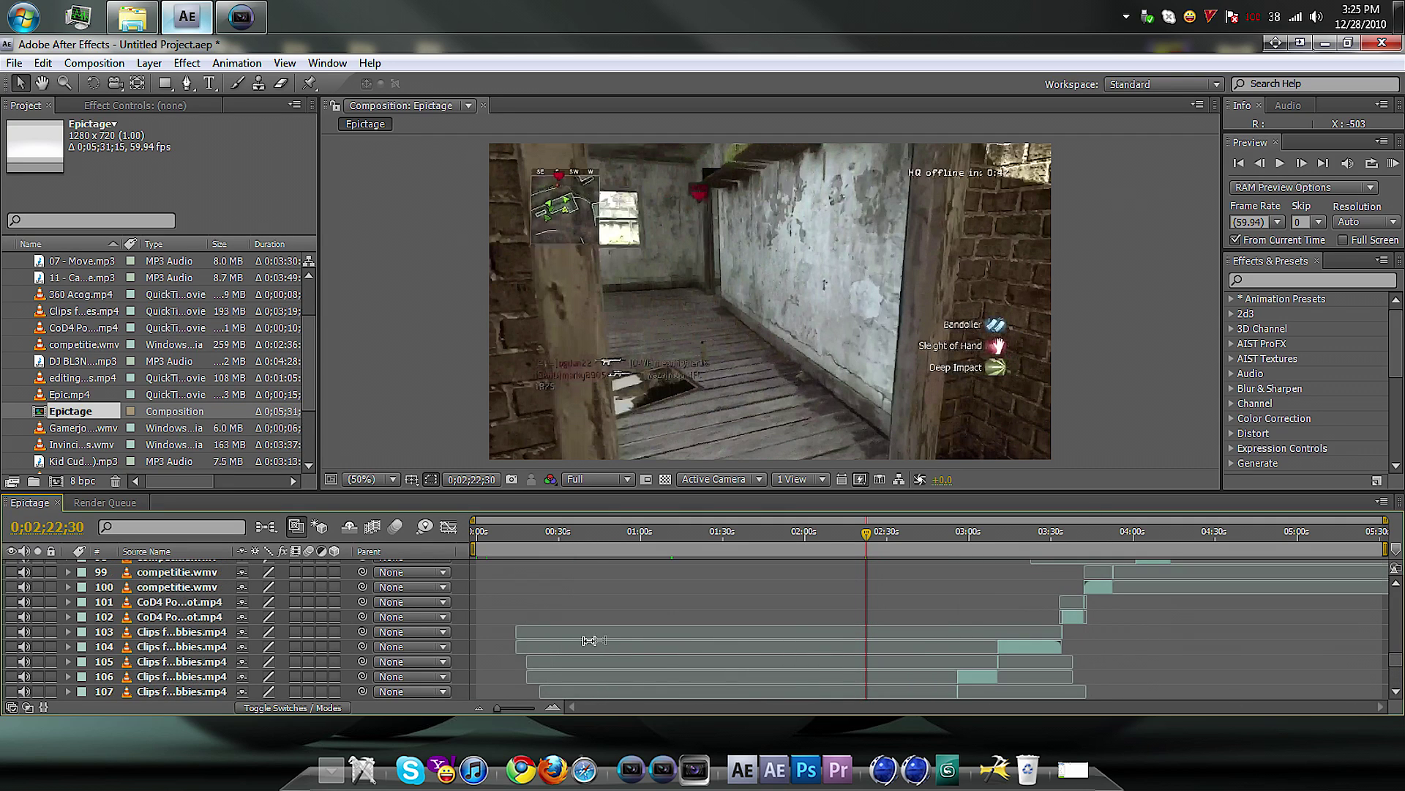
pyautogui.scroll(4, 513, 650)
pyautogui.scroll(3, 350, 678)
pyautogui.scroll(4, 35, 648)
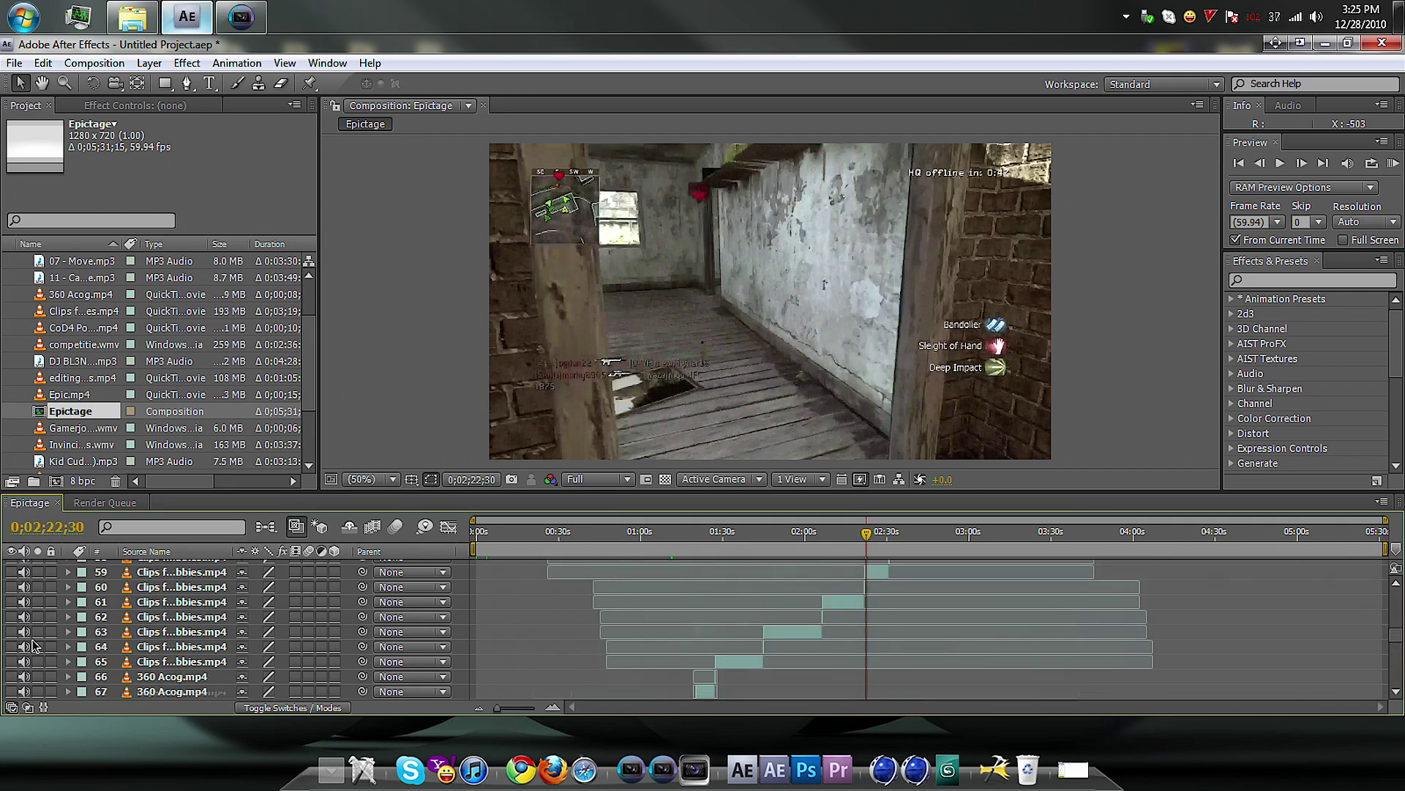
pyautogui.scroll(4, 35, 643)
pyautogui.scroll(4, 34, 631)
pyautogui.scroll(4, 33, 632)
pyautogui.scroll(4, 33, 626)
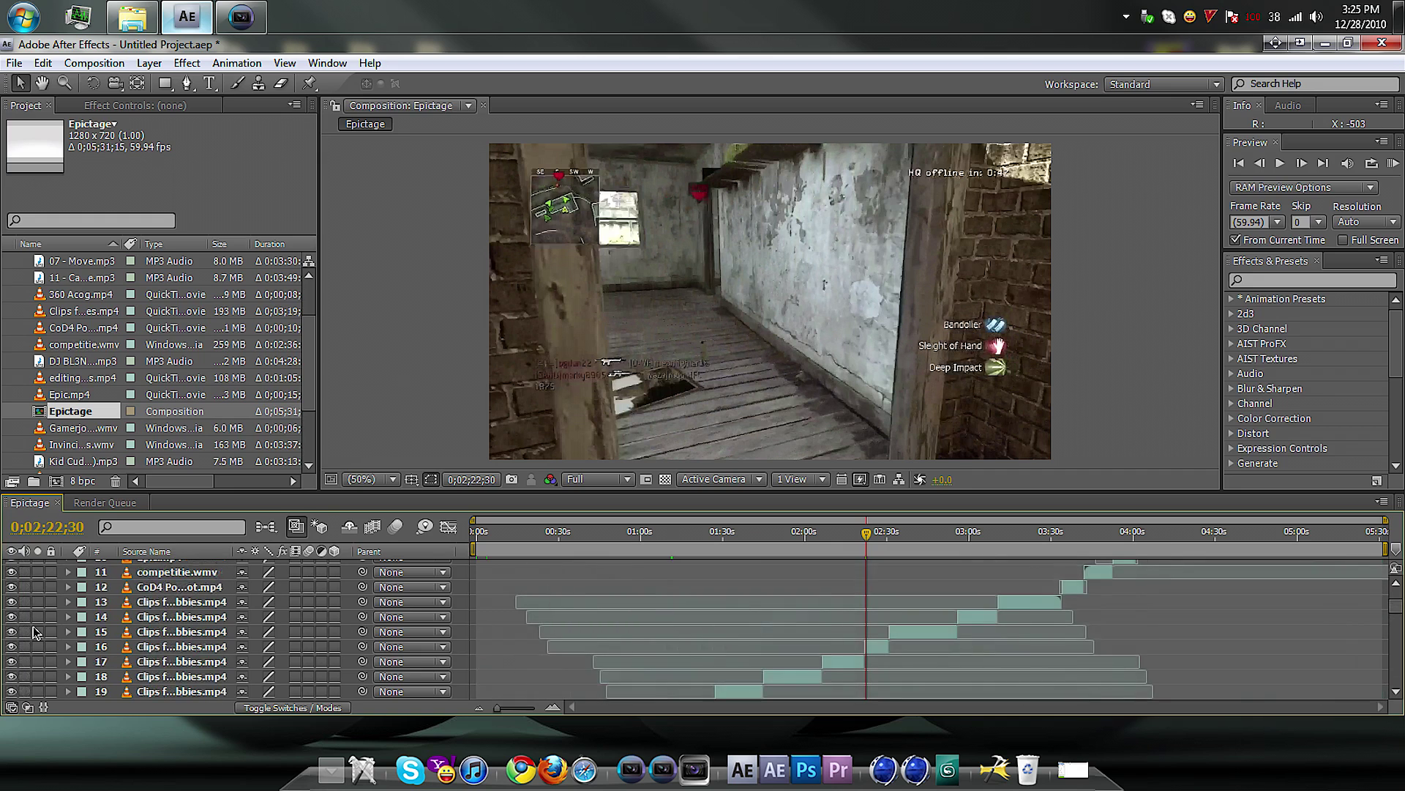
pyautogui.scroll(3, 33, 626)
pyautogui.scroll(-5, 33, 626)
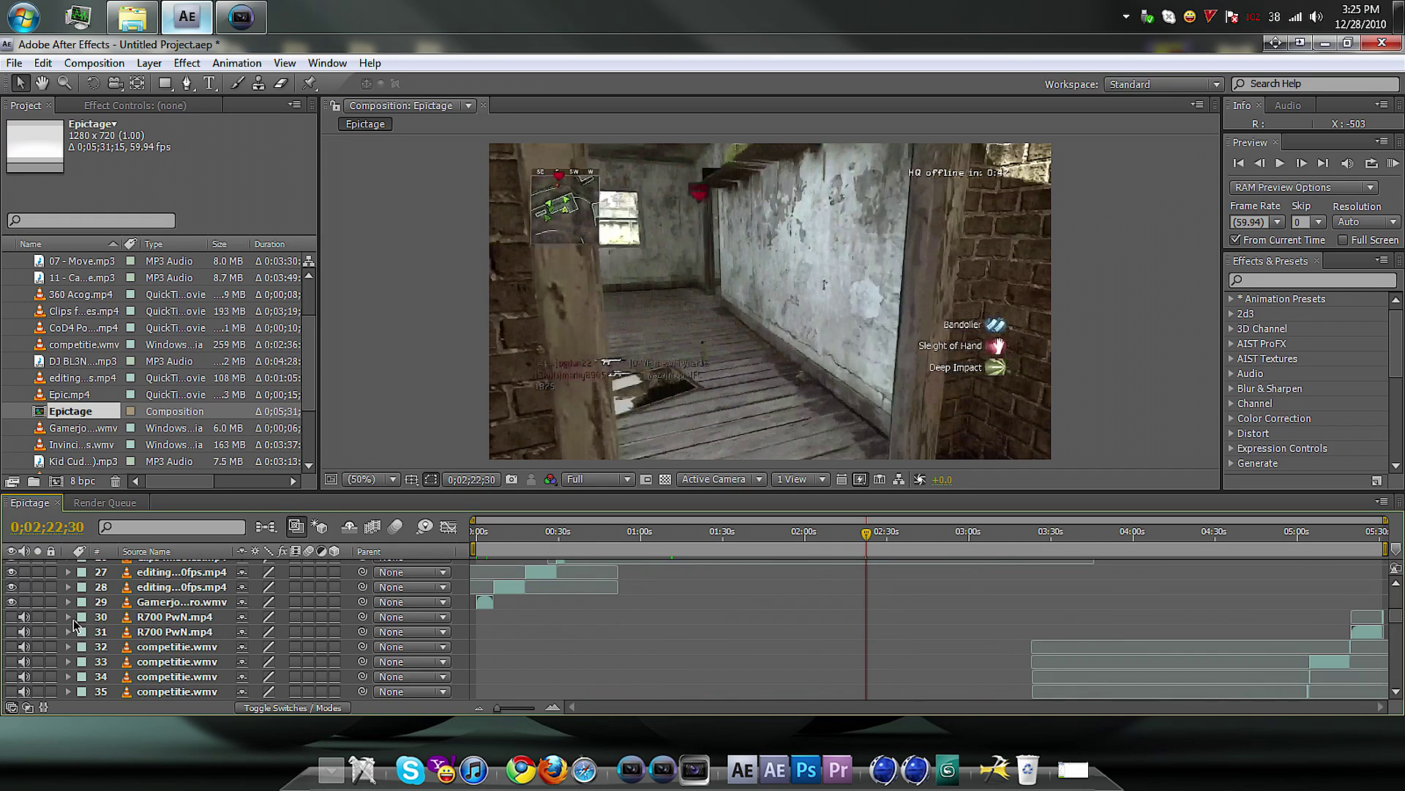
pyautogui.scroll(-8, 68, 624)
pyautogui.scroll(-8, 65, 638)
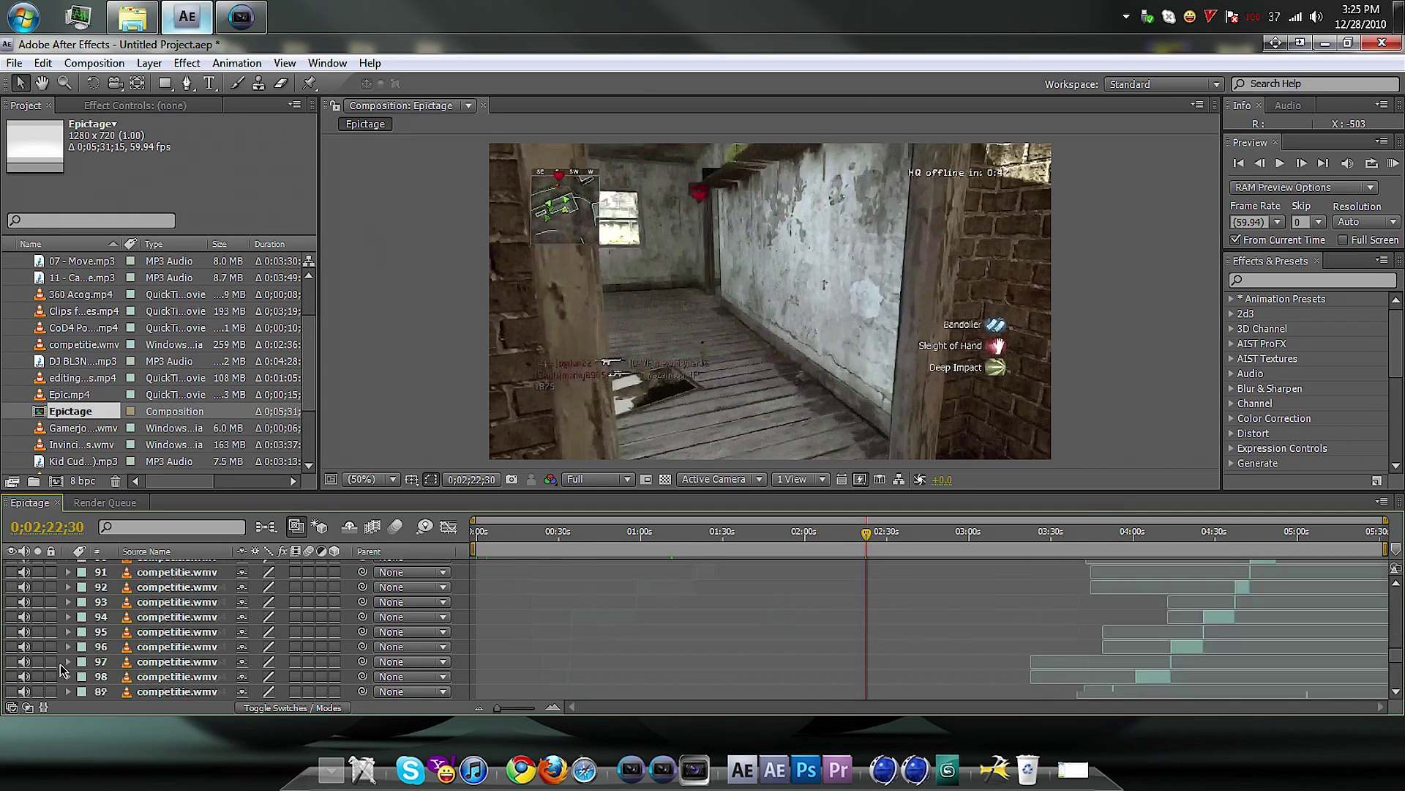
pyautogui.scroll(-8, 64, 653)
pyautogui.scroll(-8, 62, 666)
pyautogui.scroll(8, 64, 670)
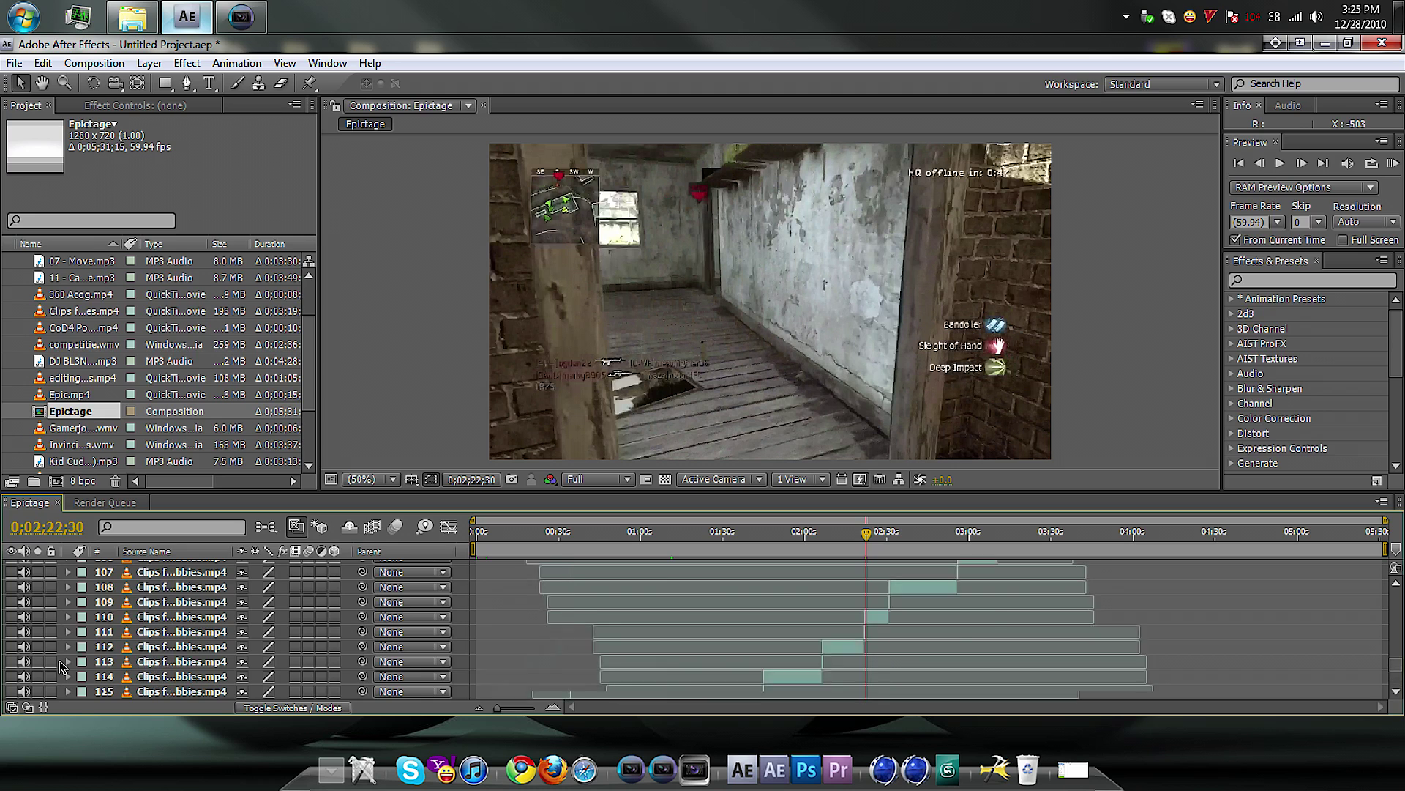
pyautogui.scroll(8, 69, 678)
pyautogui.scroll(10, 73, 686)
pyautogui.scroll(10, 78, 695)
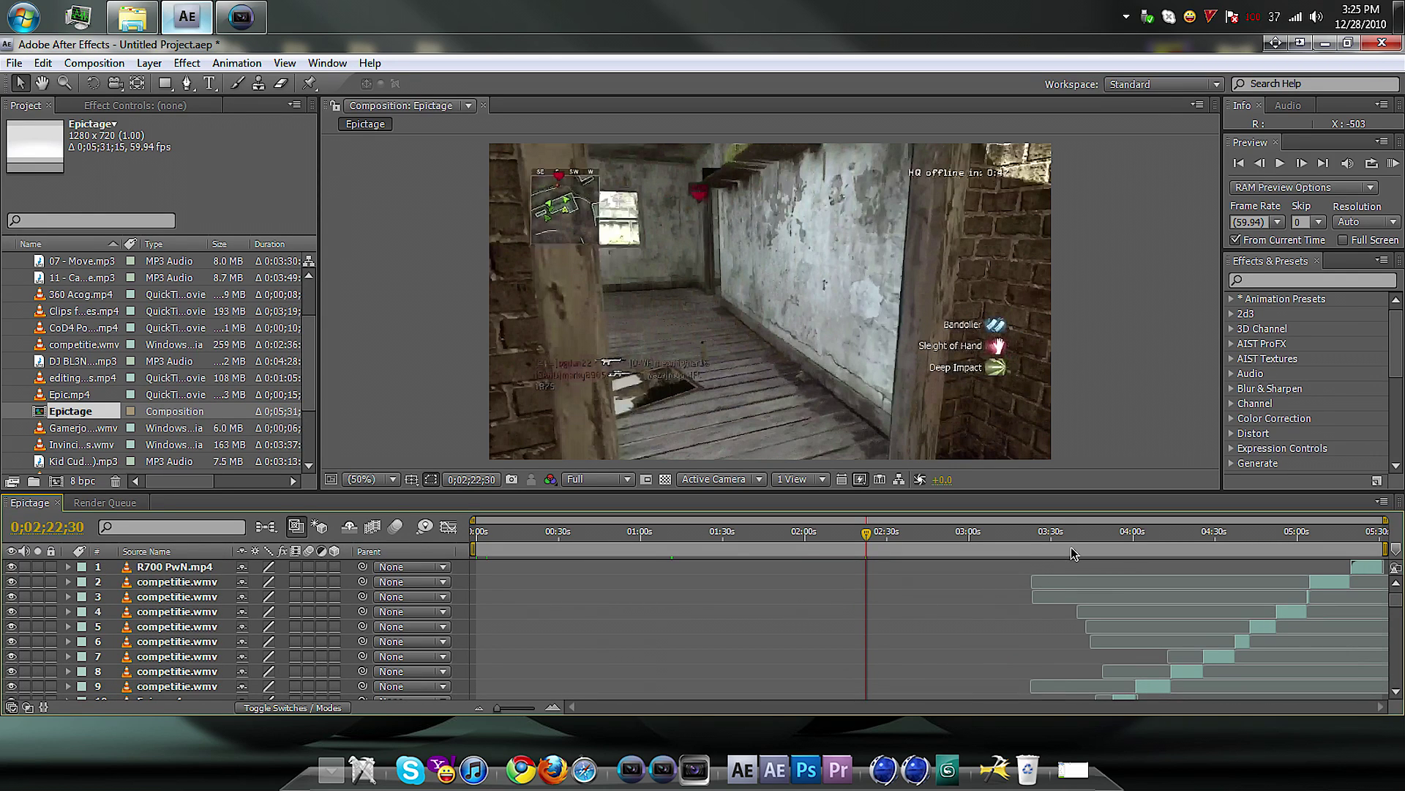
pyautogui.moveTo(1071, 547); pyautogui.dragTo(1163, 538)
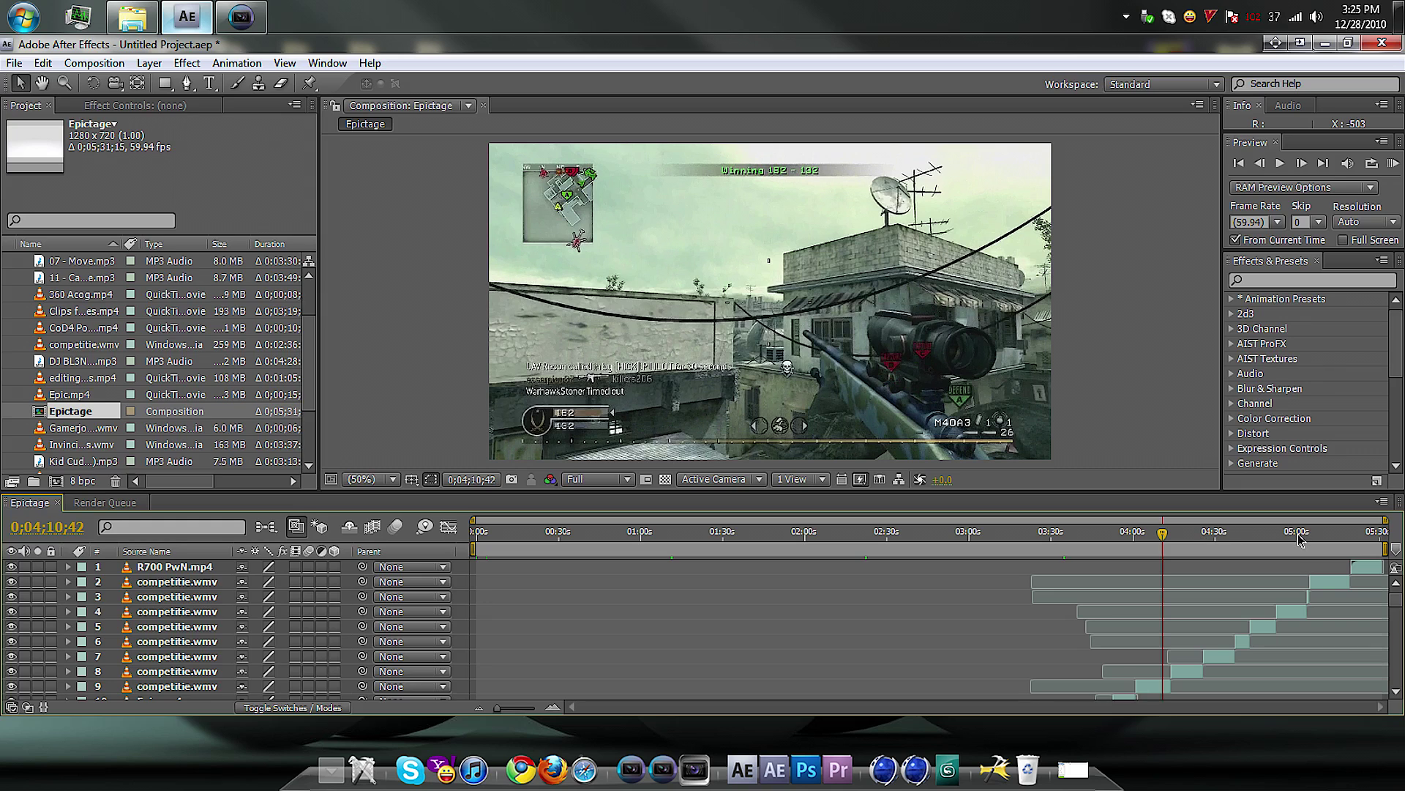
pyautogui.click(1339, 535)
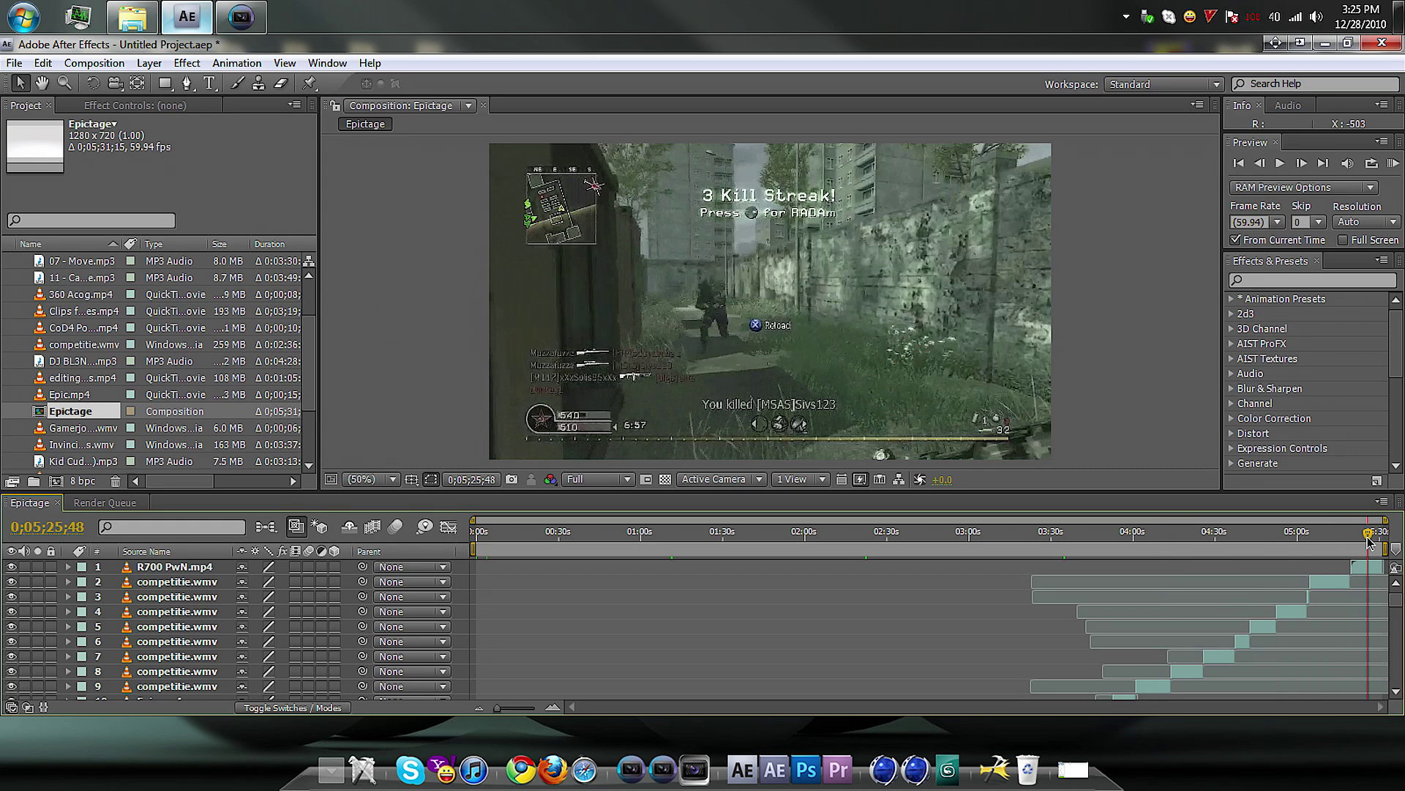
pyautogui.click(1220, 541)
pyautogui.click(968, 535)
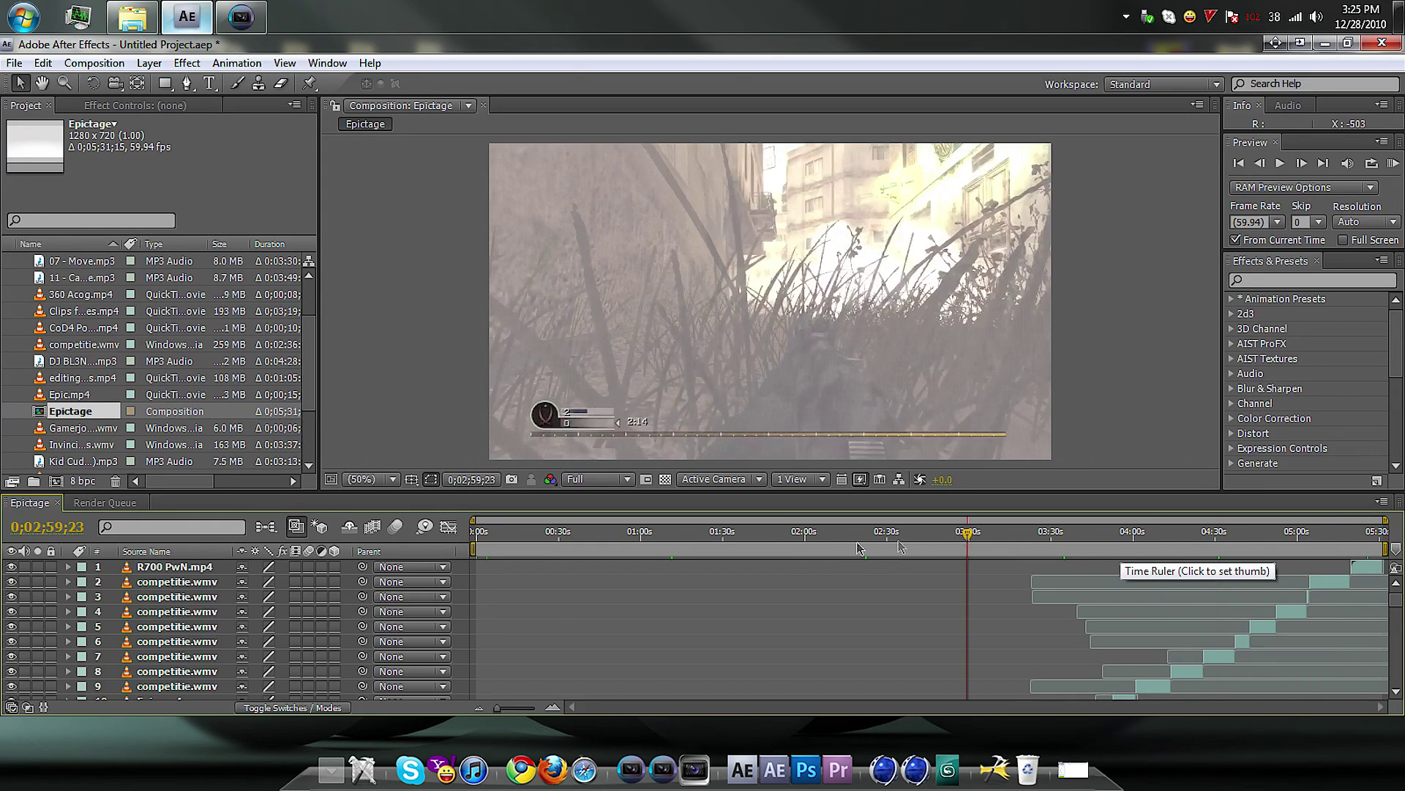
pyautogui.click(784, 544)
pyautogui.click(661, 544)
pyautogui.click(605, 538)
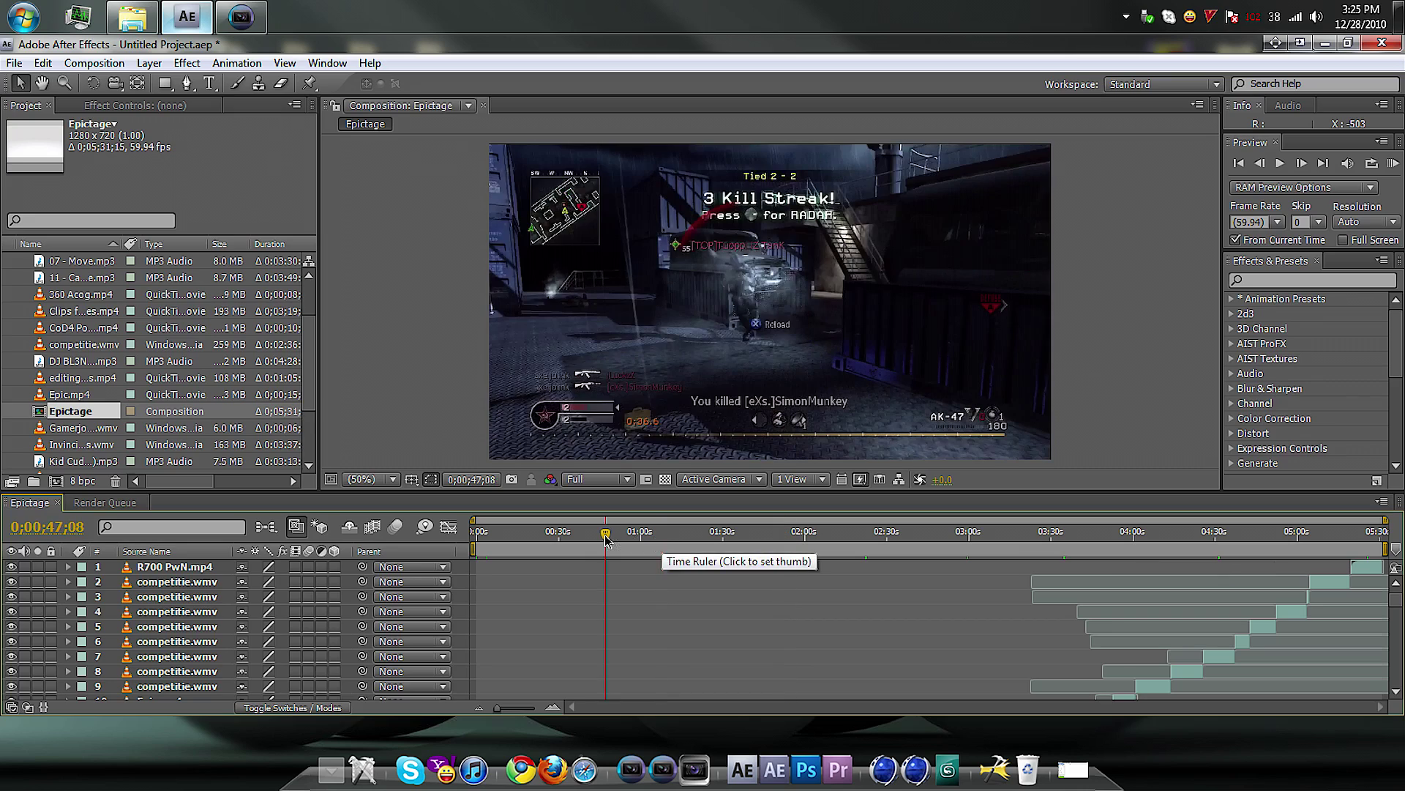
pyautogui.click(572, 539)
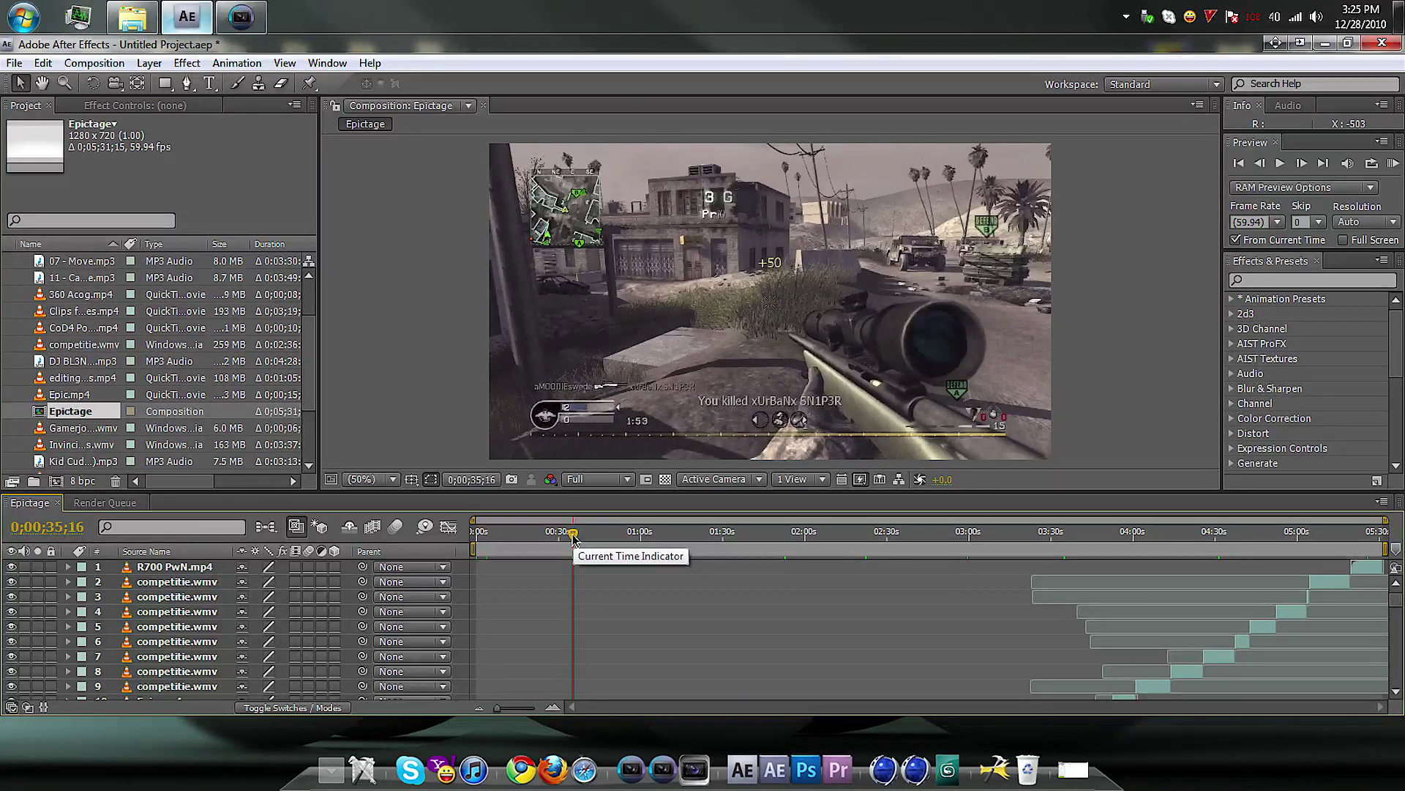
pyautogui.click(527, 539)
pyautogui.click(634, 540)
pyautogui.click(737, 538)
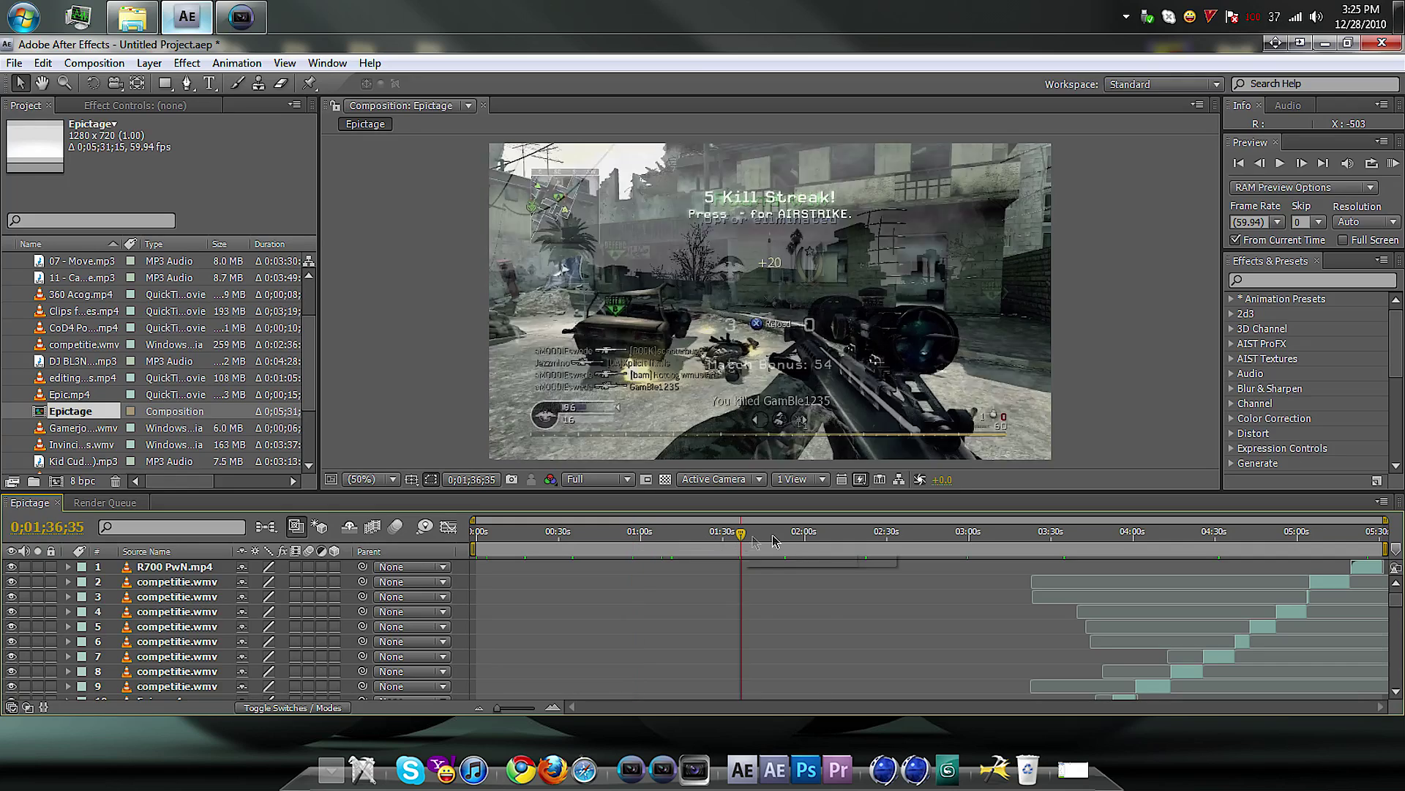
pyautogui.click(819, 538)
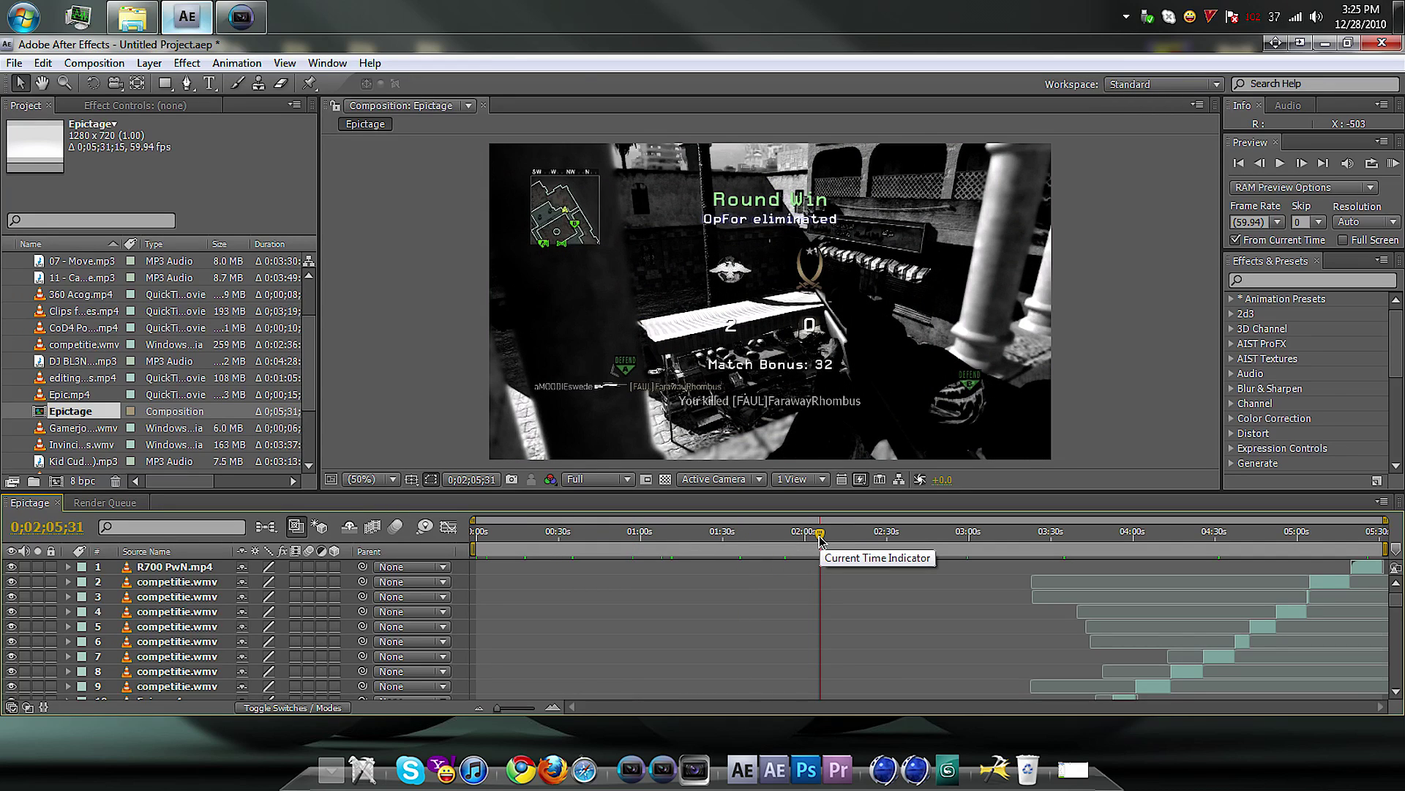